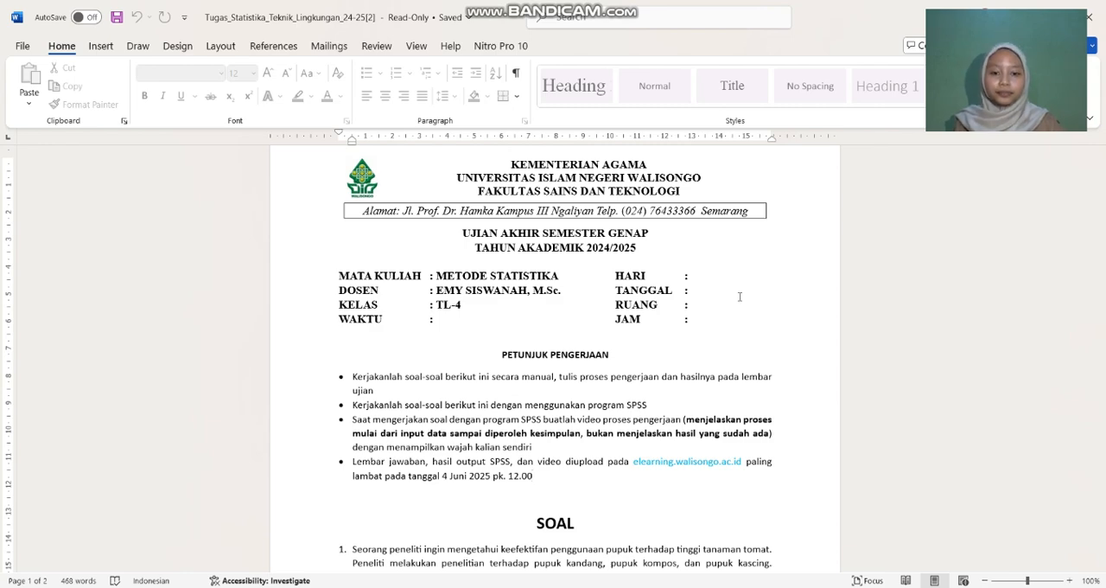
Step: Read the exam questions on fertilizer and tomato plant height, and review the handwritten solution in the PDF open in Edge
scroll(739, 294, "down", 5)
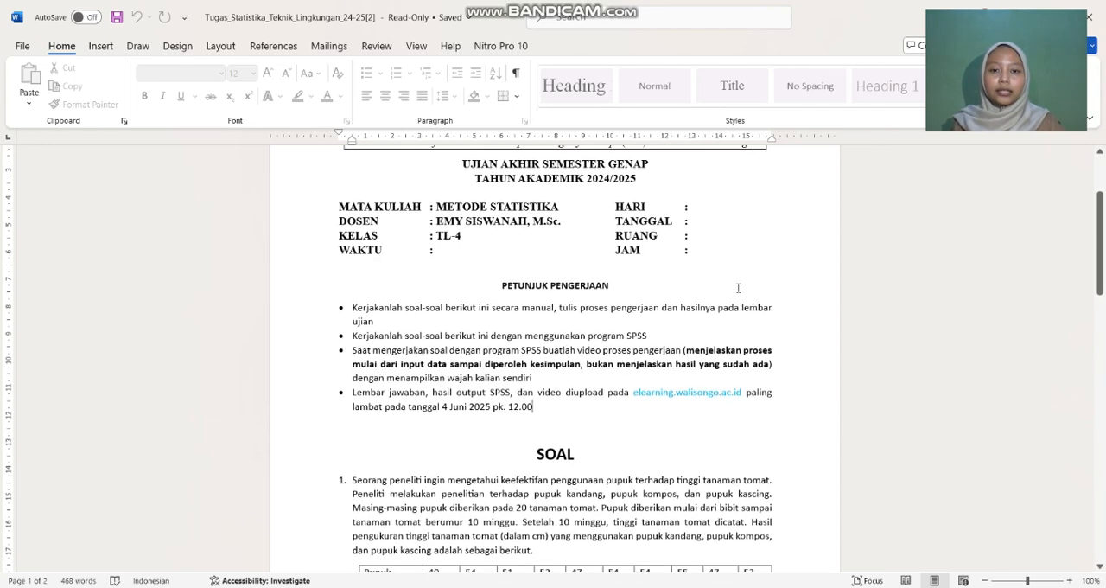
scroll(738, 287, "down", 1)
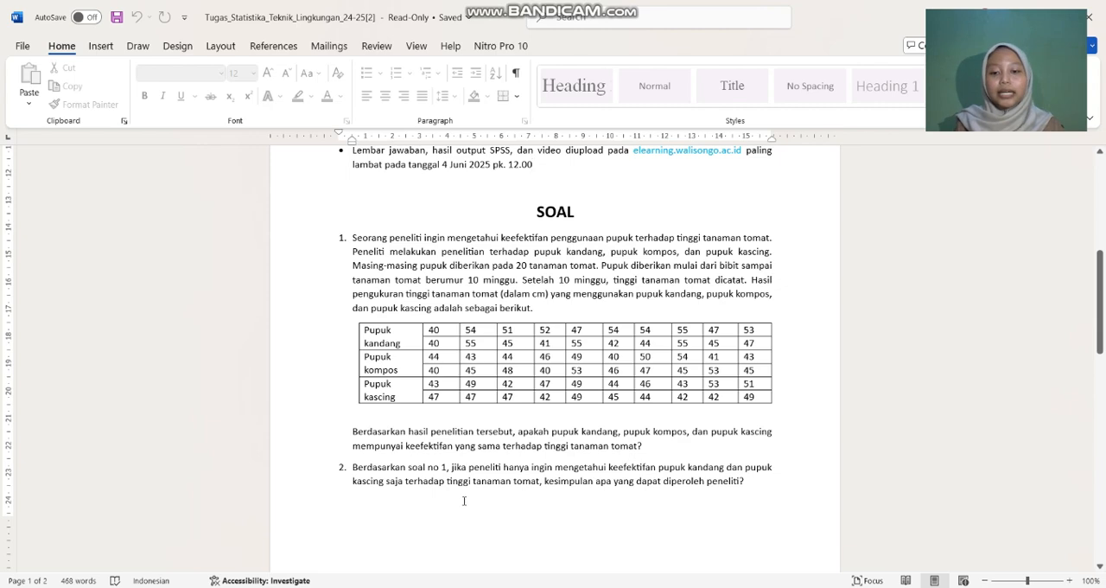
mouse_move(438, 579)
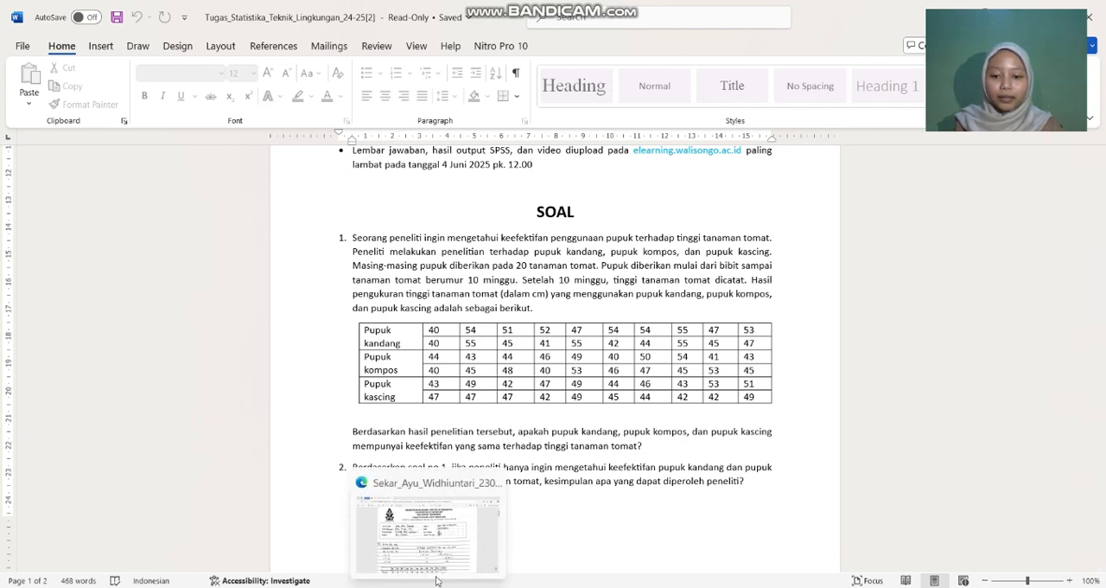
left_click(458, 553)
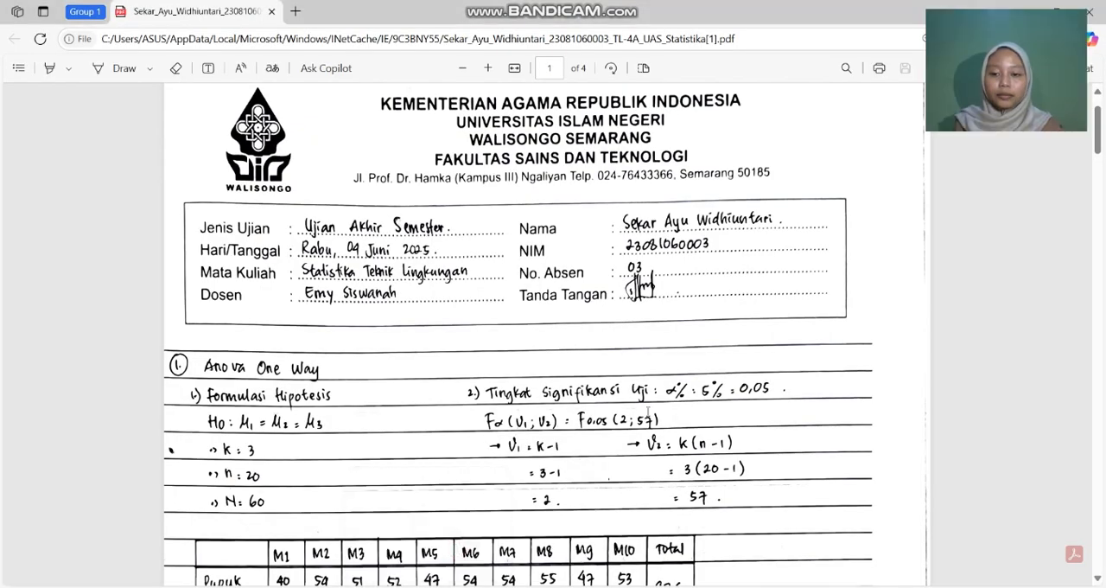
scroll(657, 397, "down", 10)
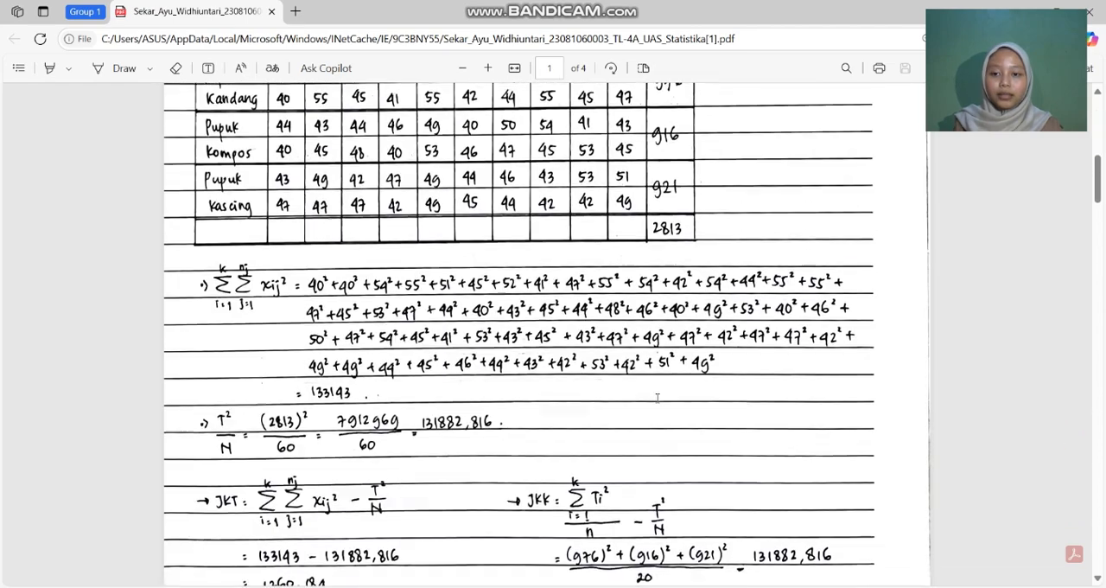
scroll(657, 398, "down", 12)
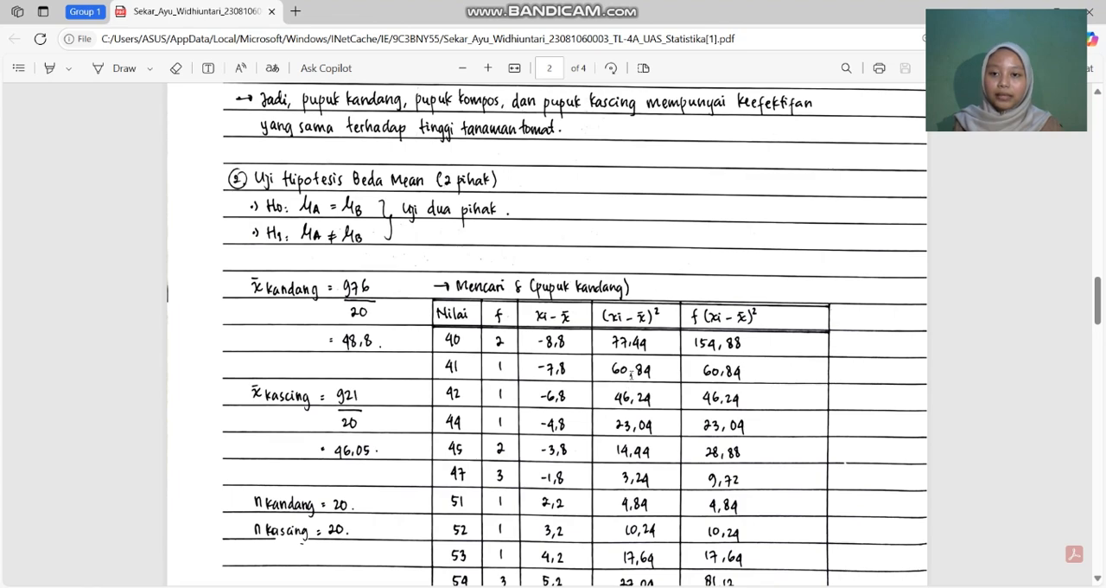
scroll(641, 369, "down", 1)
scroll(640, 369, "up", 6)
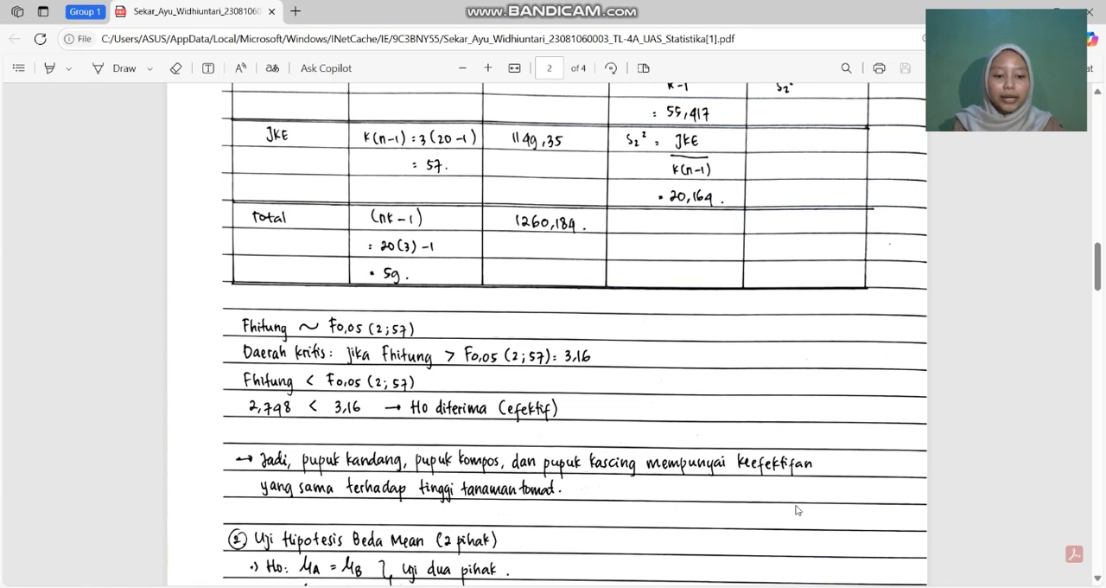
Step: Switch to the Excel workbook data_no.2_spss and select the data range A1:B60
mouse_move(776, 586)
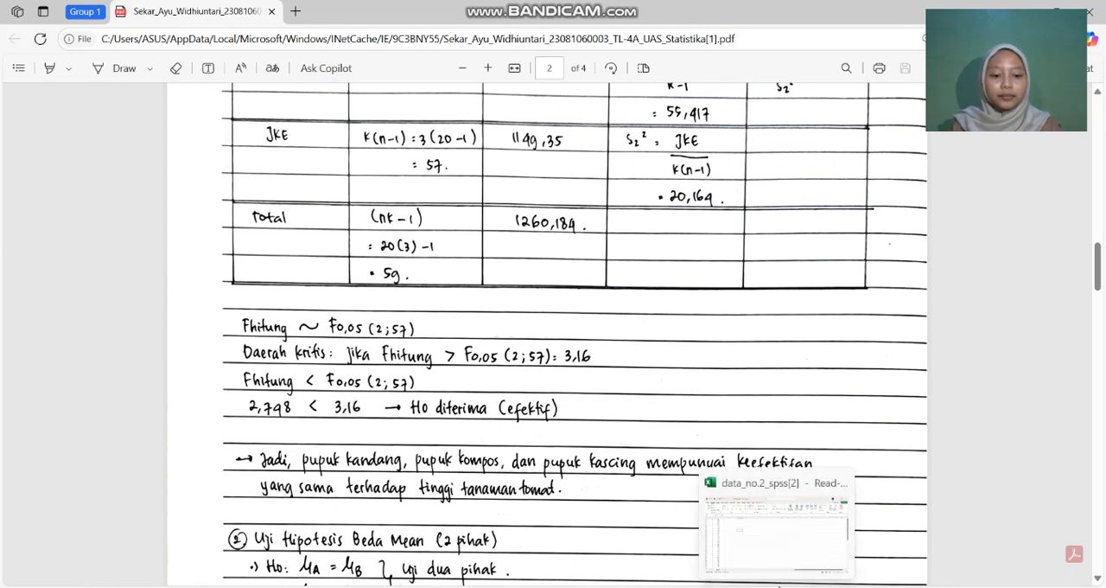
left_click(775, 537)
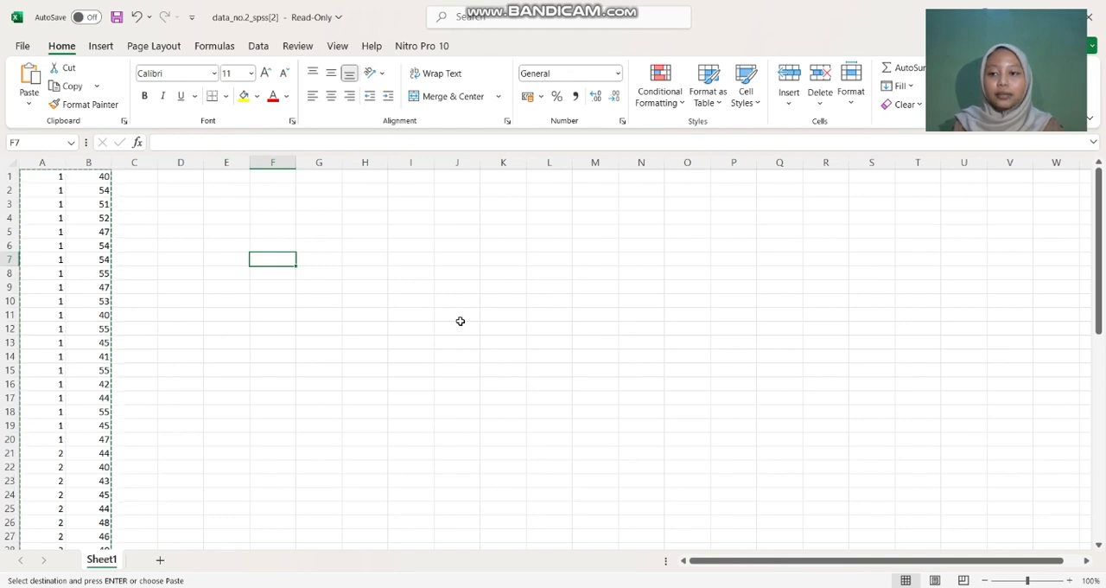
left_click(385, 328)
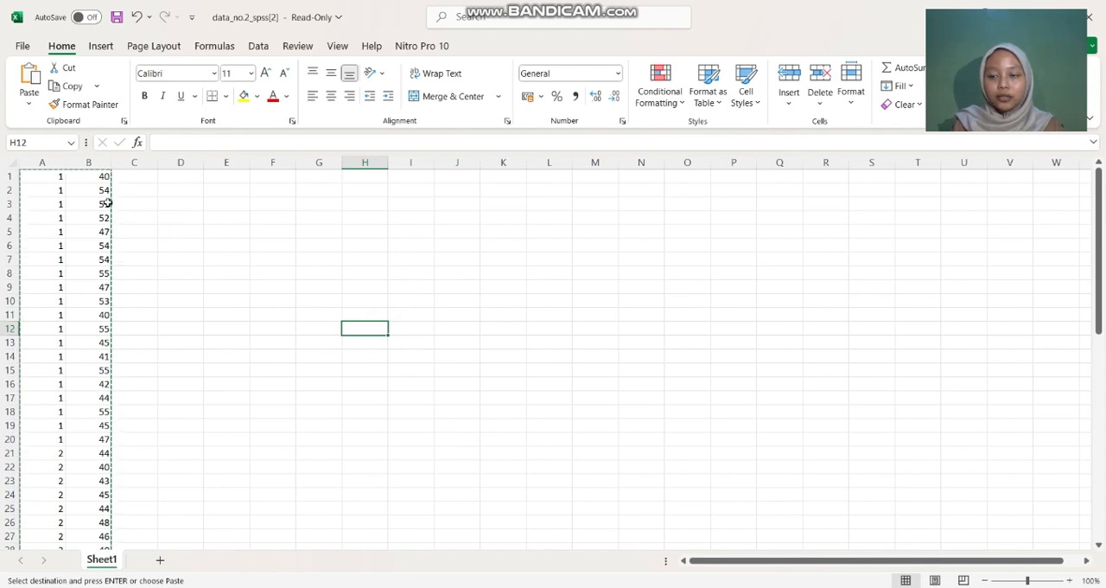
left_click(197, 285)
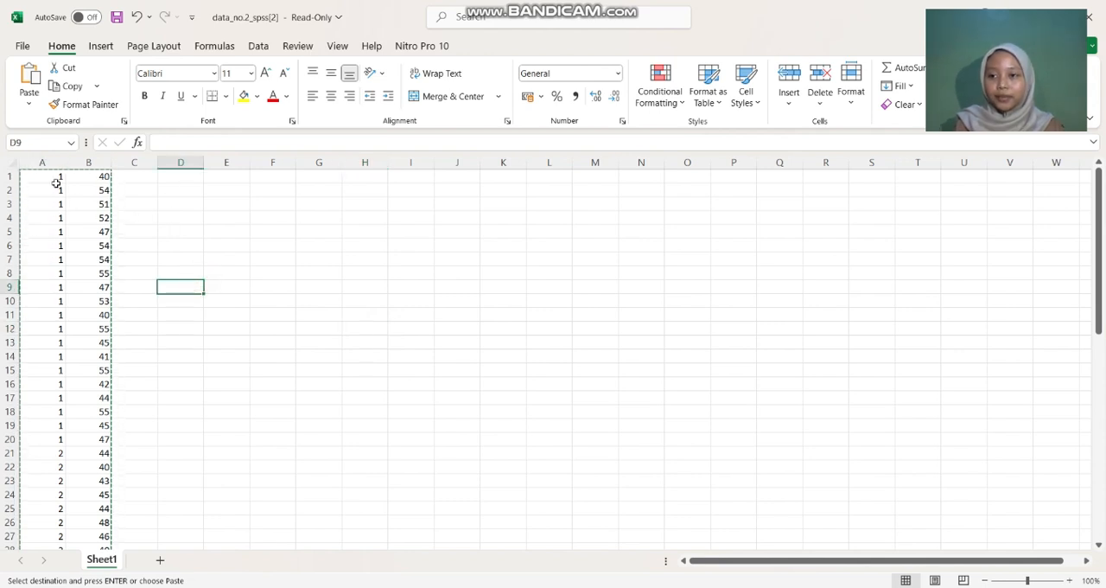
left_click_drag(45, 176, 105, 510)
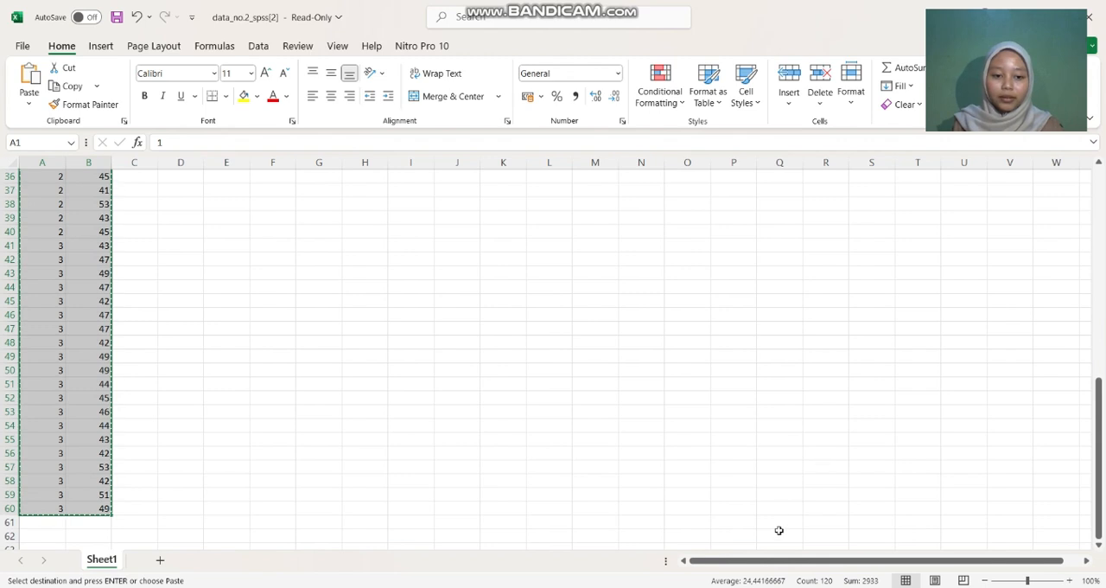
Step: Switch to the empty SPSS dataset and define two variables named pupuk and tinggi
mouse_move(837, 587)
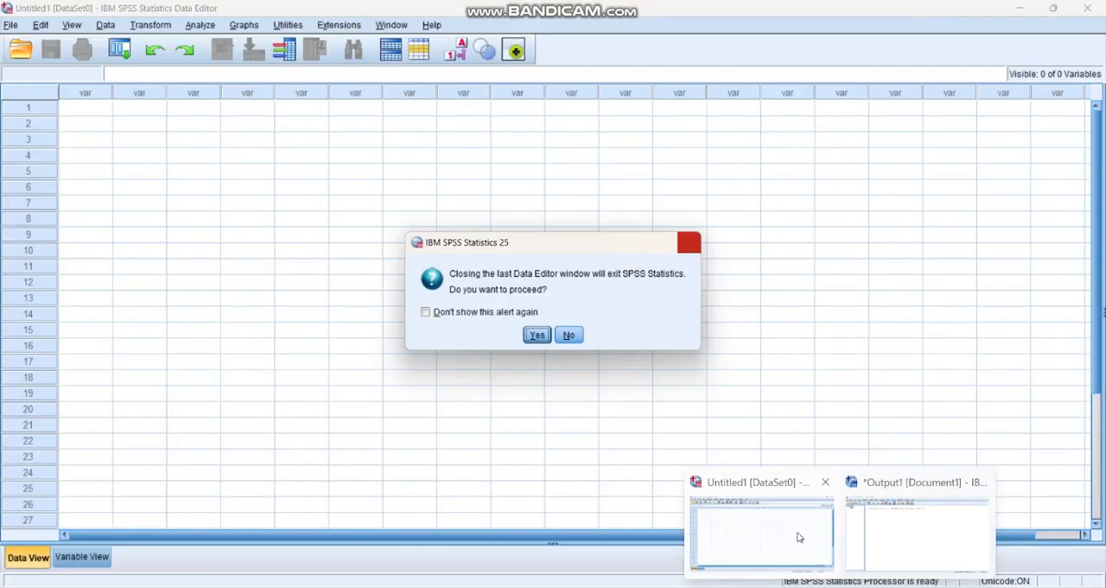
left_click(799, 537)
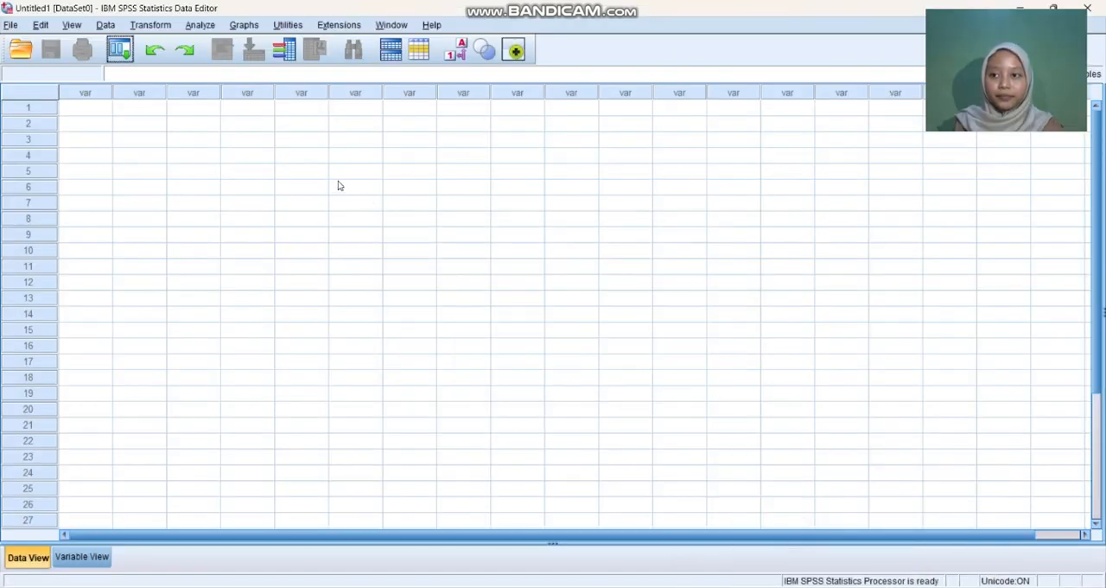
left_click(90, 557)
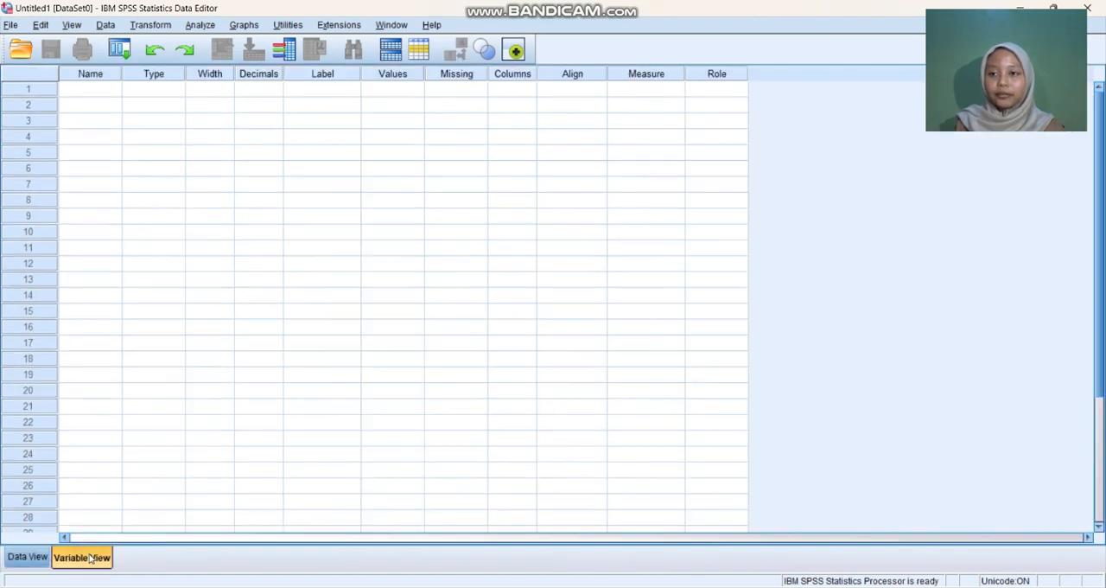
left_click(102, 91)
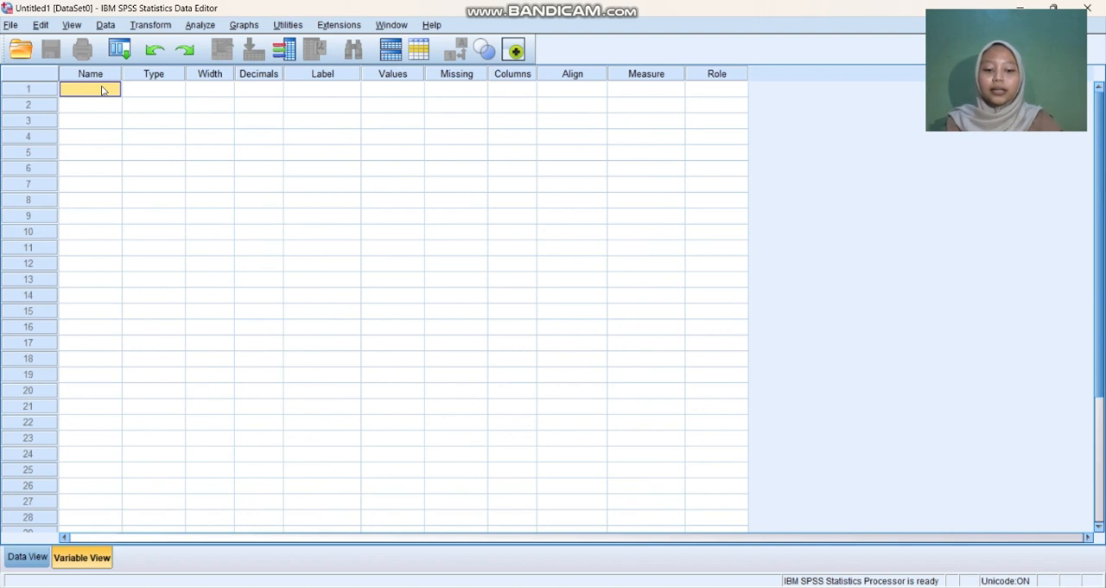
type("pupuk")
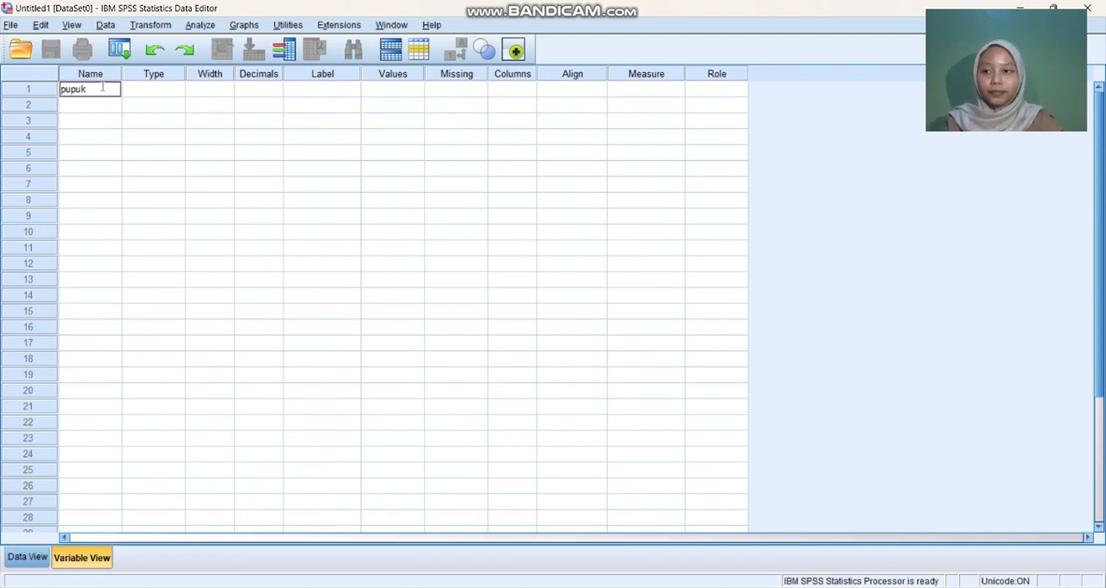
key("Return")
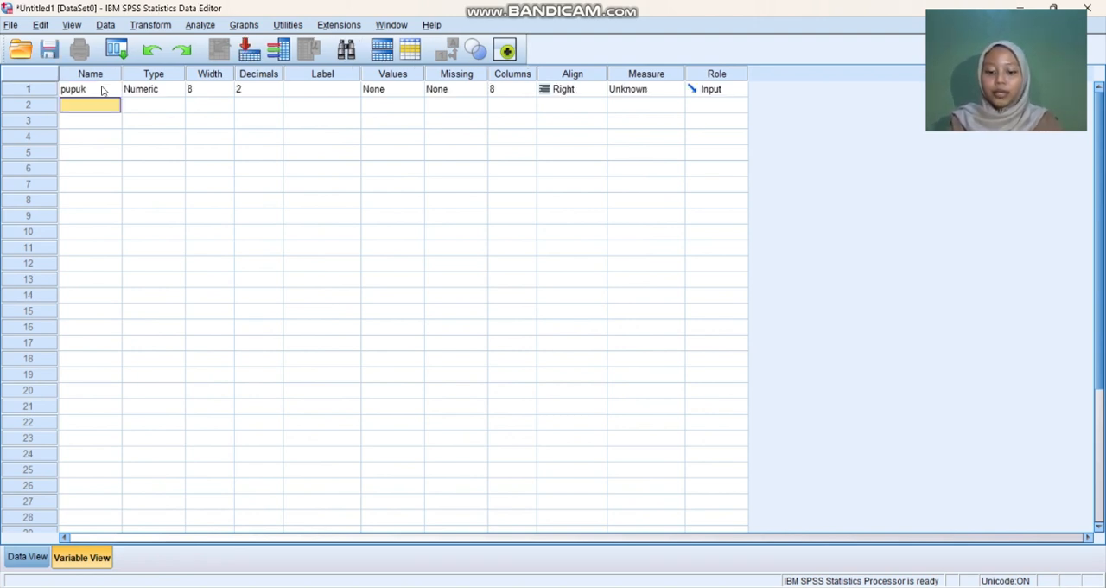
type("tinggi")
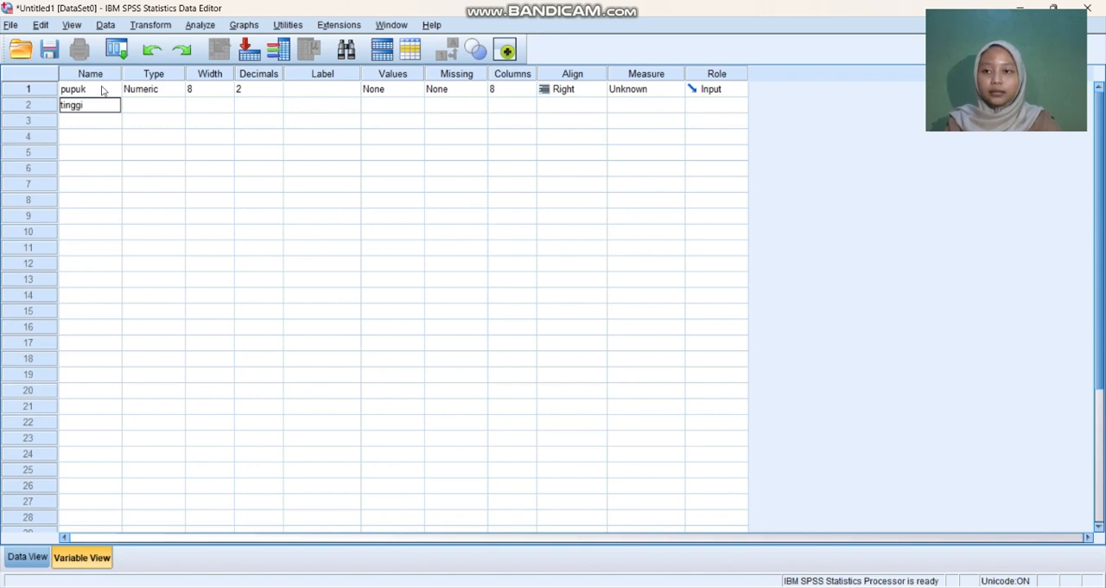
key("Return")
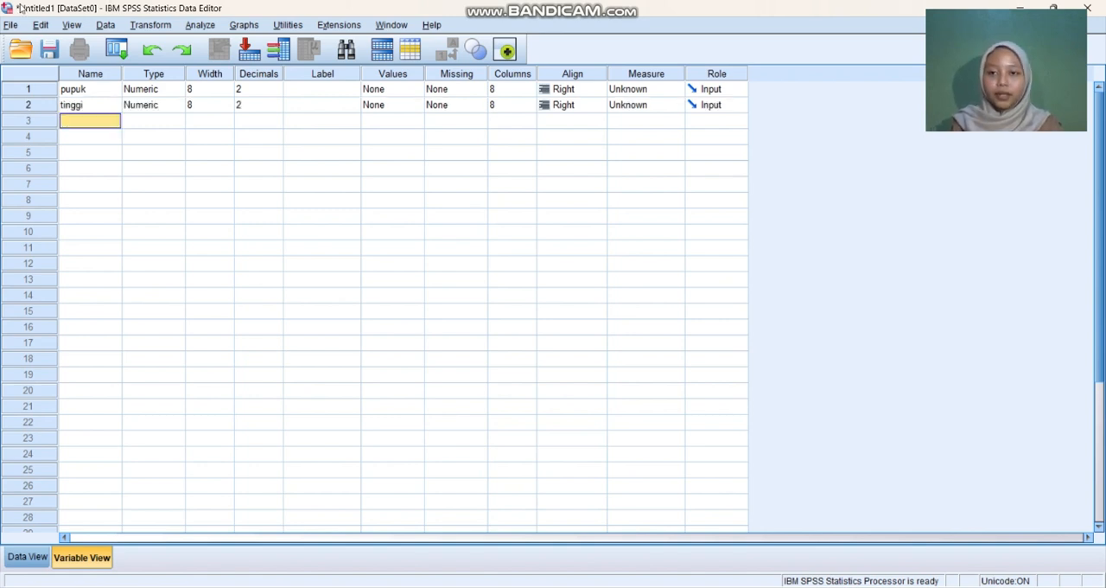
Step: Set the decimals of both variables, pupuk and tinggi, to 0
left_click(267, 90)
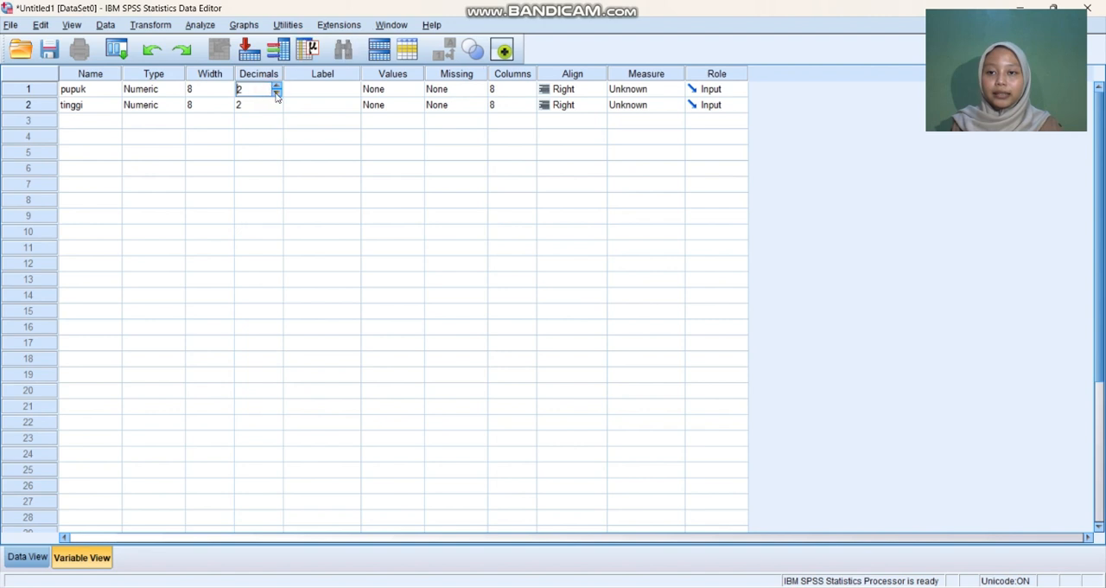
left_click(277, 94)
left_click(277, 94)
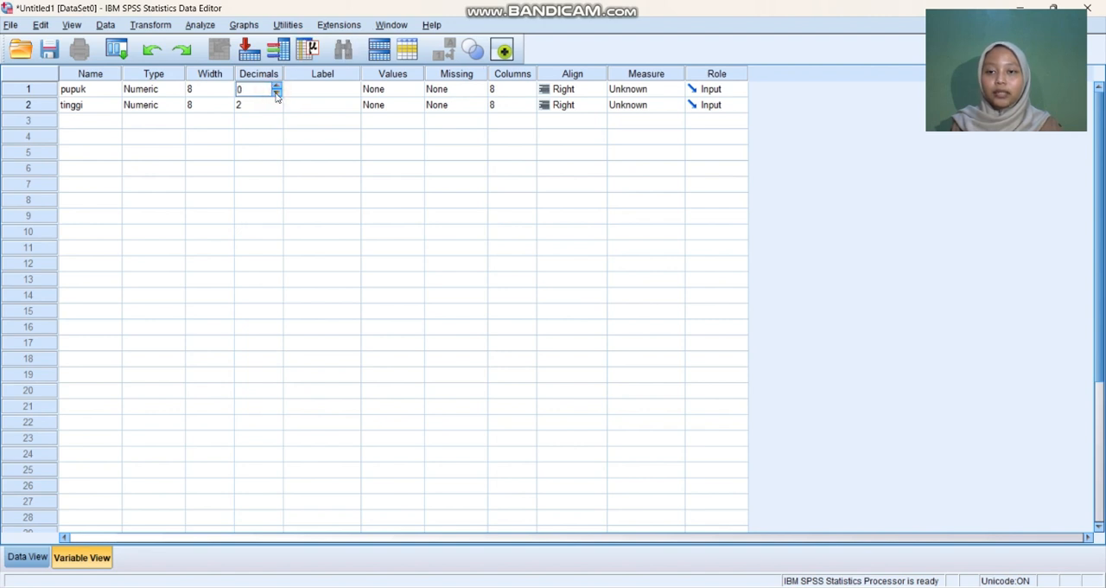
left_click(278, 110)
left_click(278, 113)
left_click(277, 108)
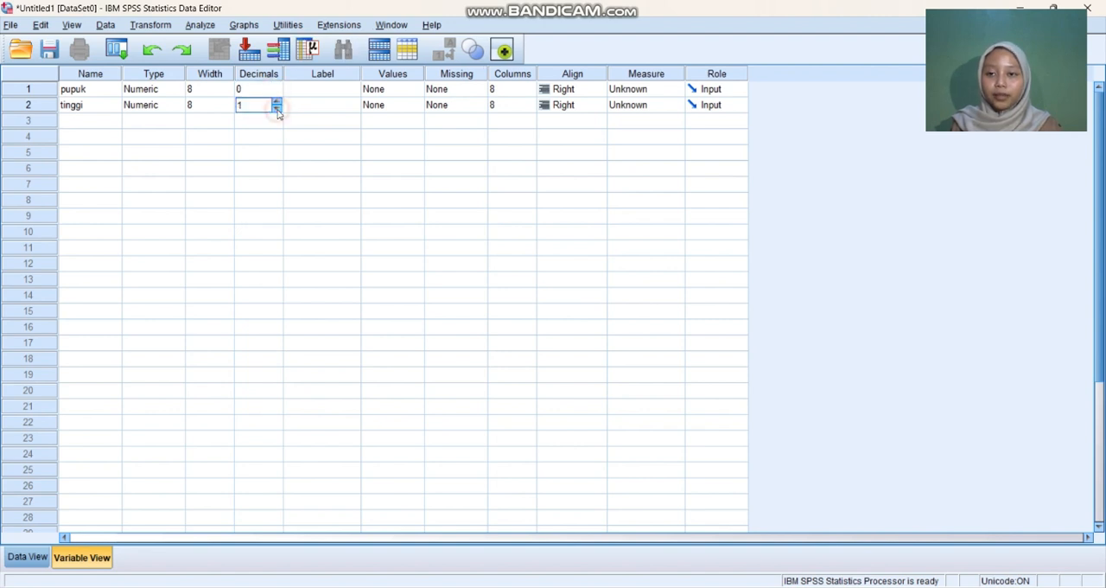
left_click(277, 108)
Step: Label the variable pupuk as "jenis pupuk" and the variable tinggi as "tanaman tomat"
left_click(315, 91)
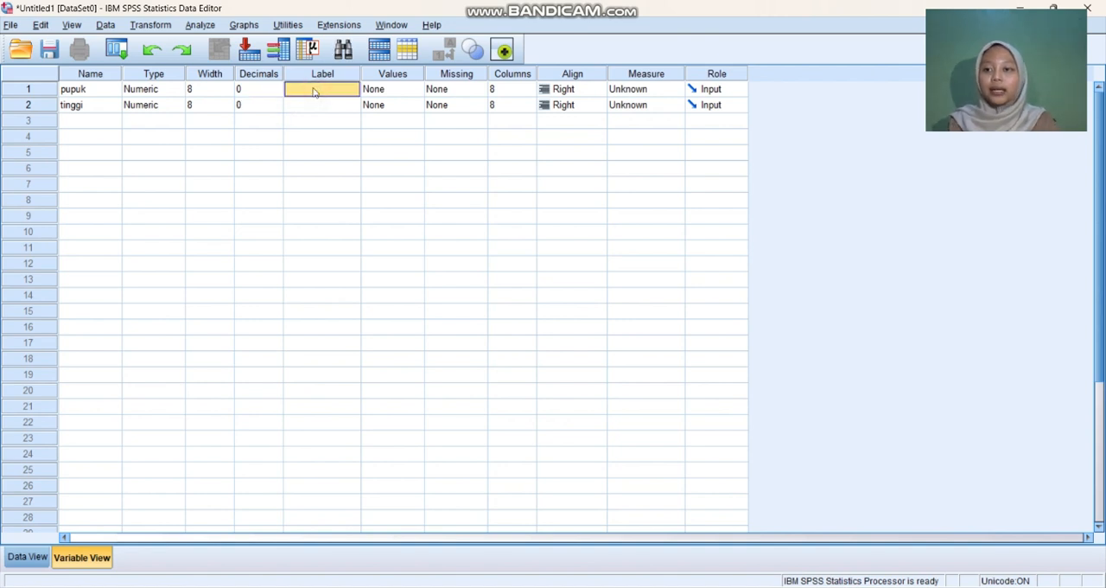
double_click(315, 91)
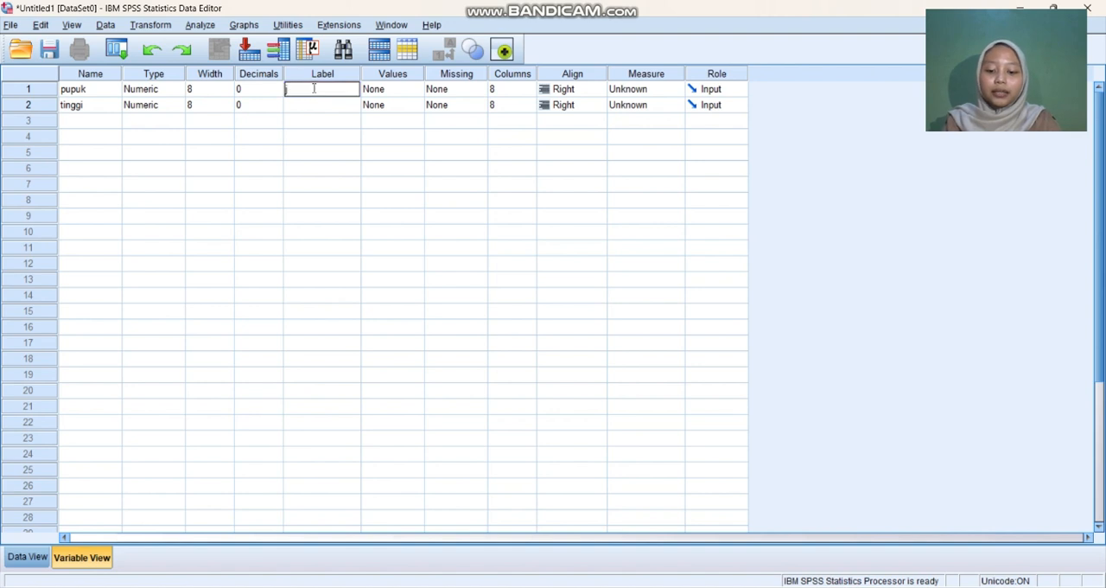
type("jenis p")
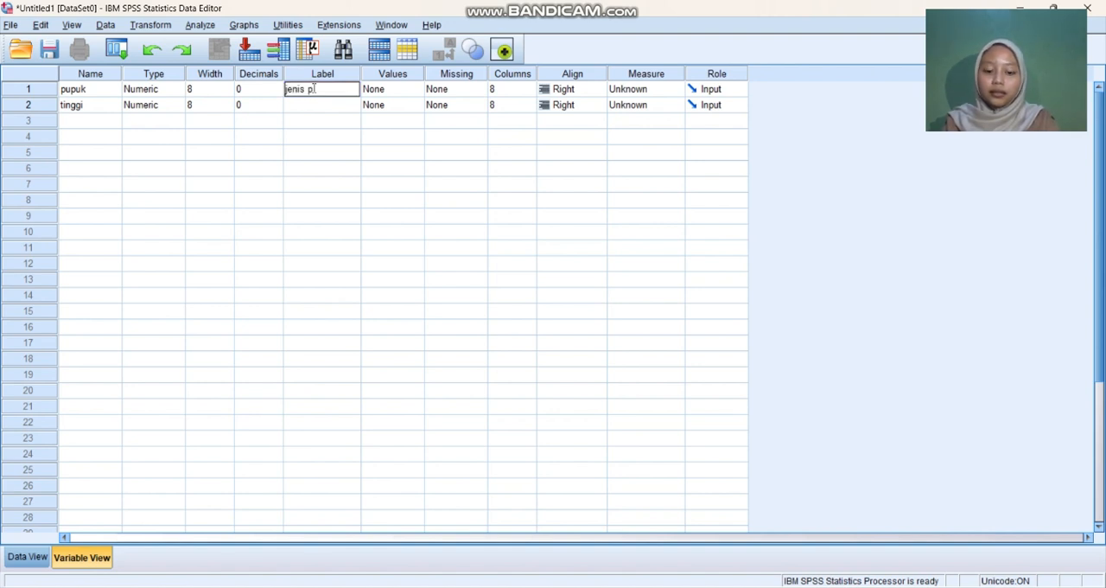
type("upuk")
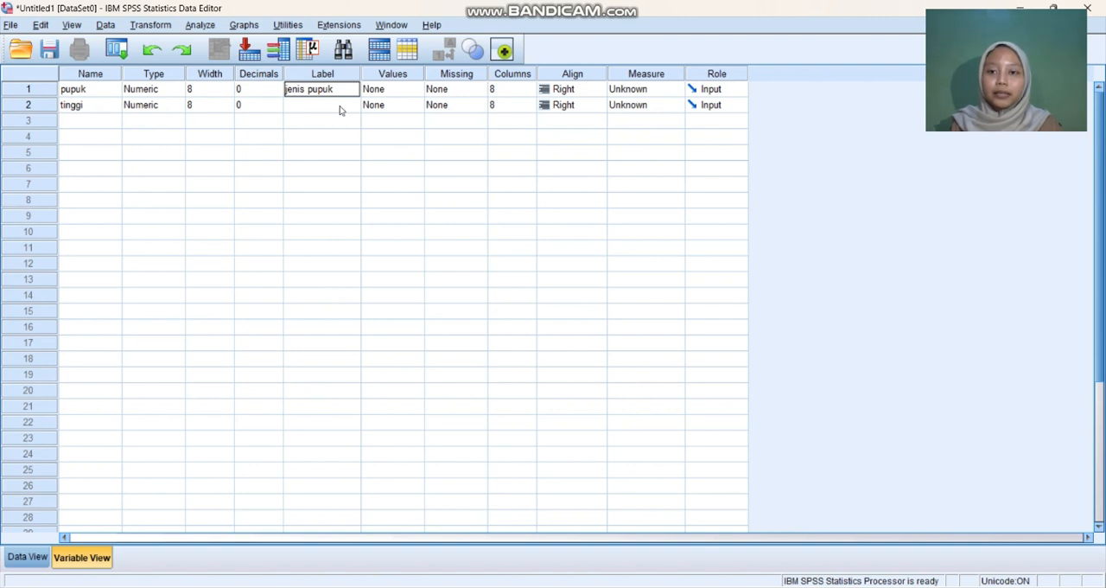
left_click(340, 108)
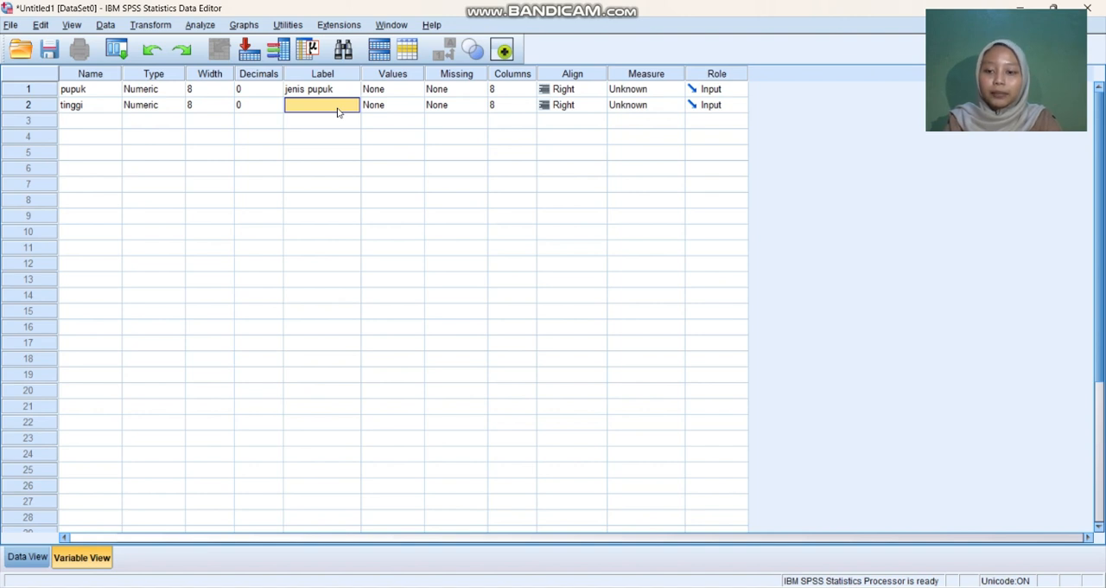
type("tanam")
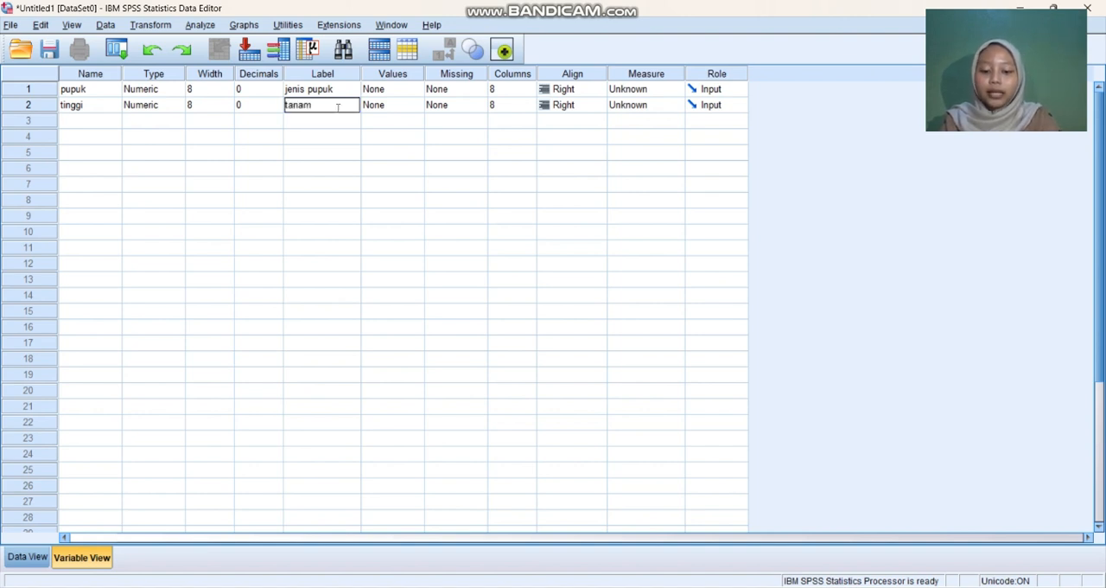
type("an tomat")
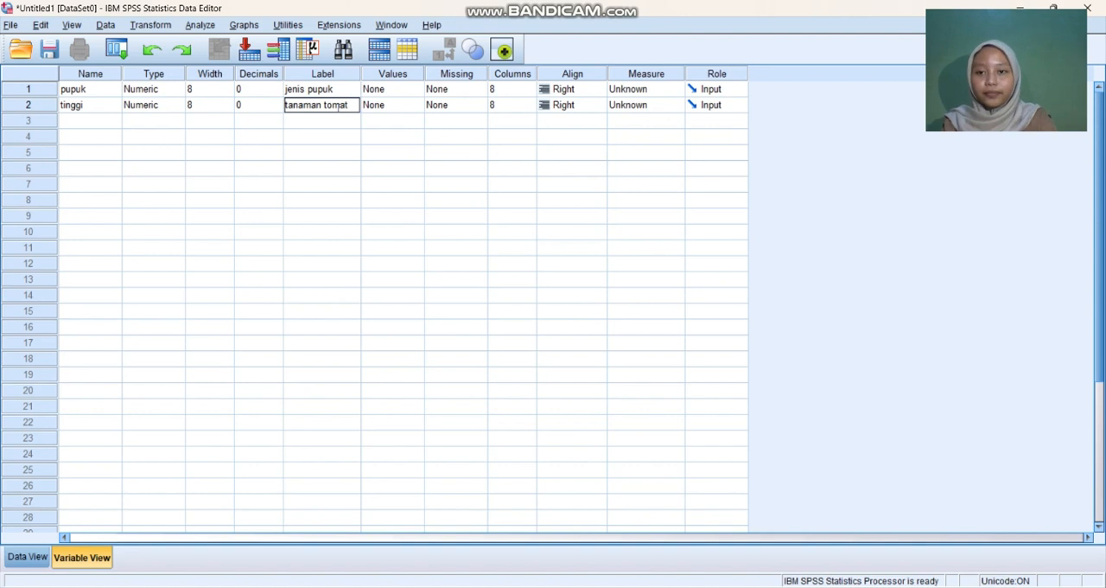
left_click(407, 182)
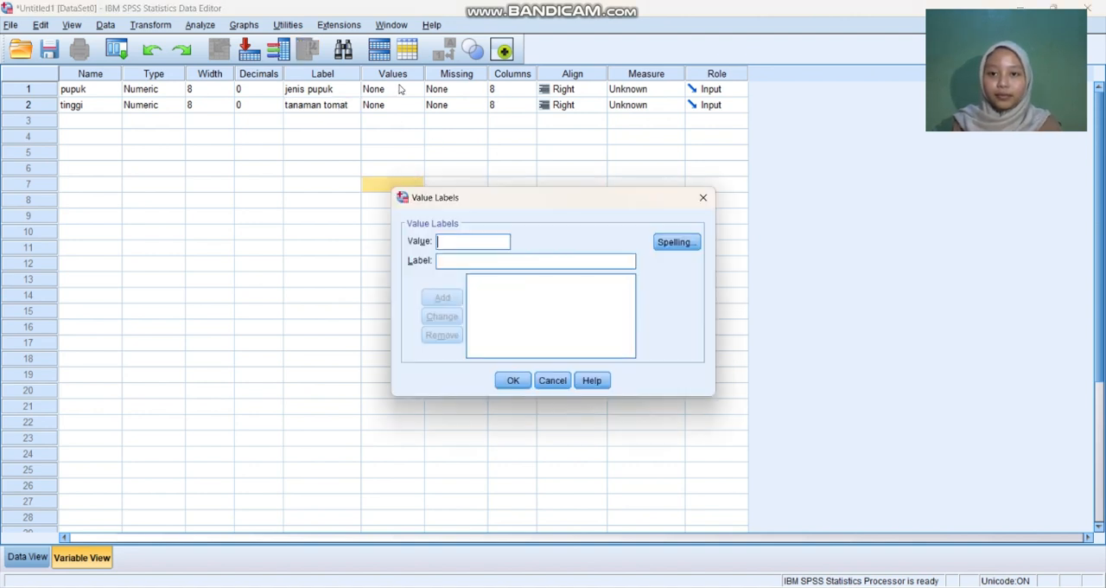
left_click(703, 197)
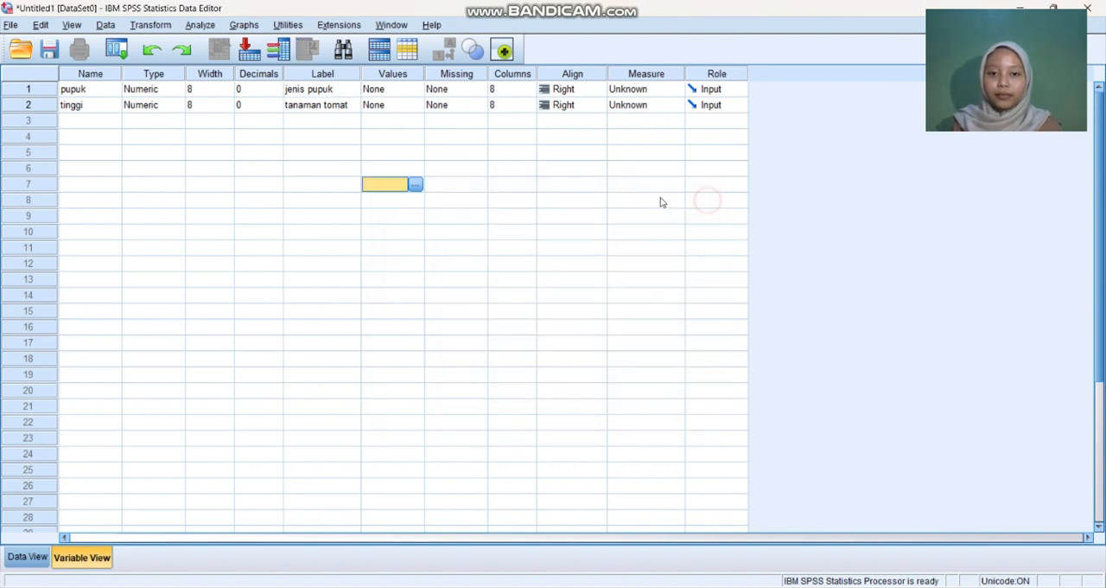
Step: Add a value label to the variable pupuk that defines 1 as "pupuk kandang"
left_click(397, 91)
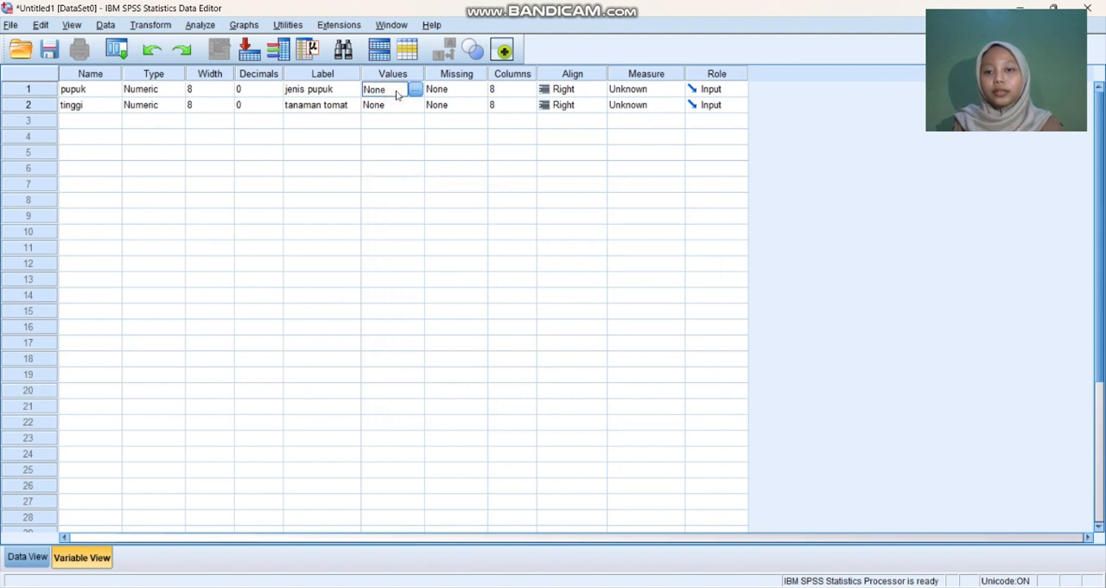
left_click(416, 90)
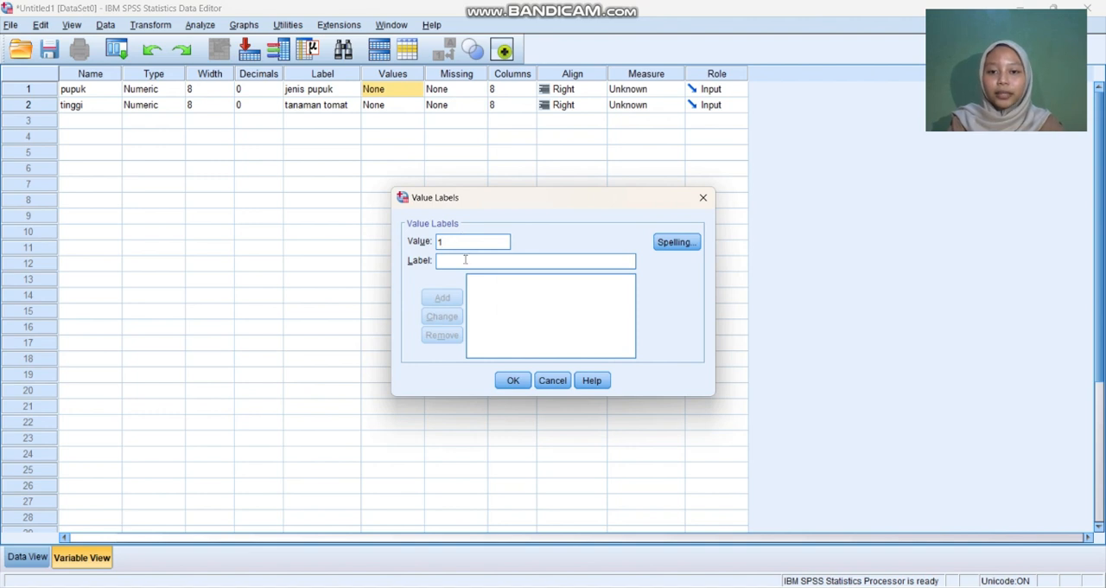
left_click(473, 264)
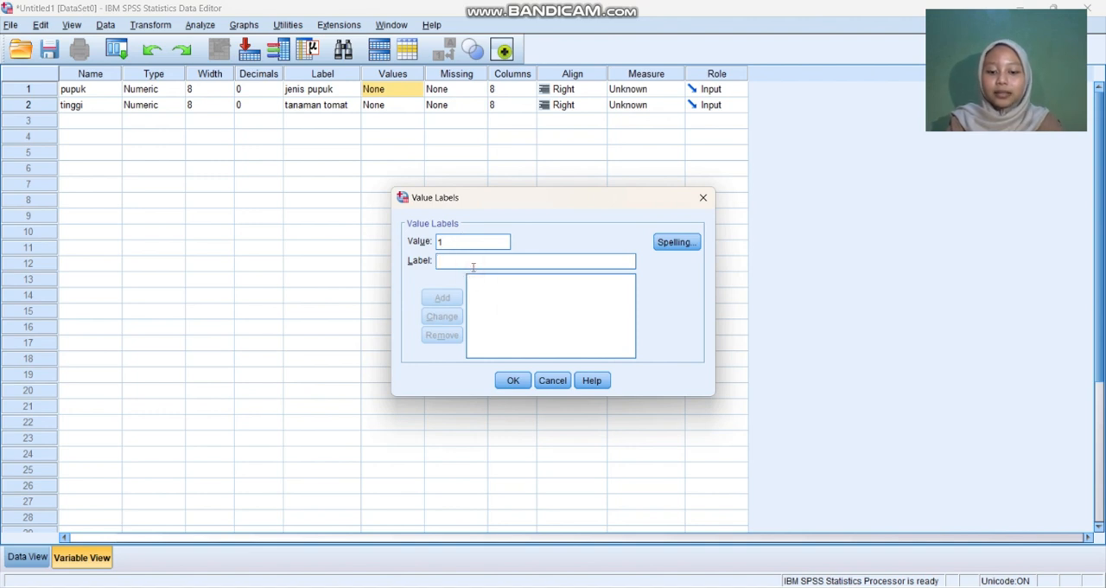
type("pupuk ")
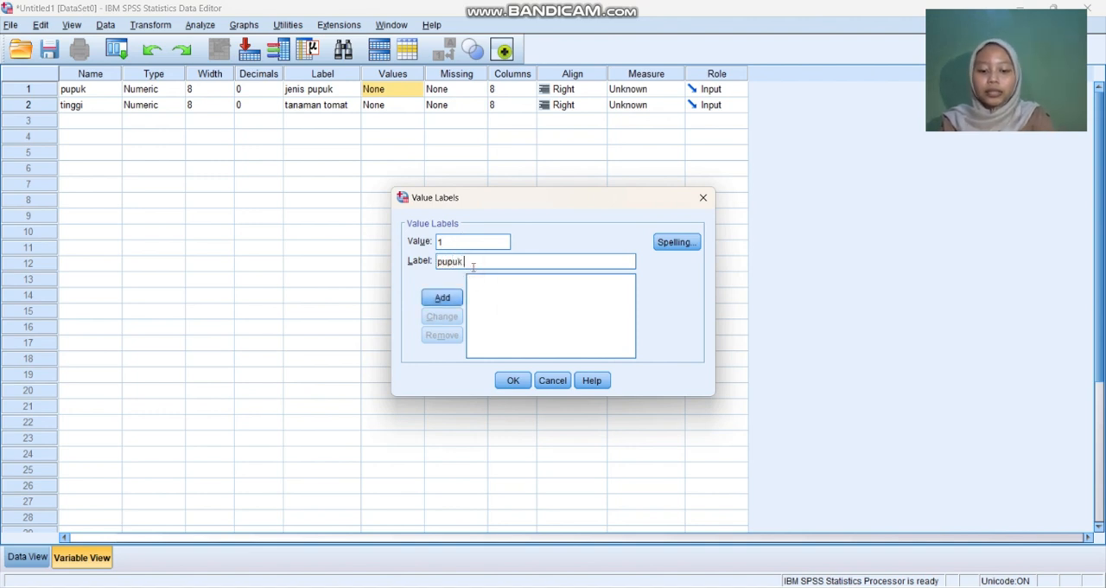
type("kandang")
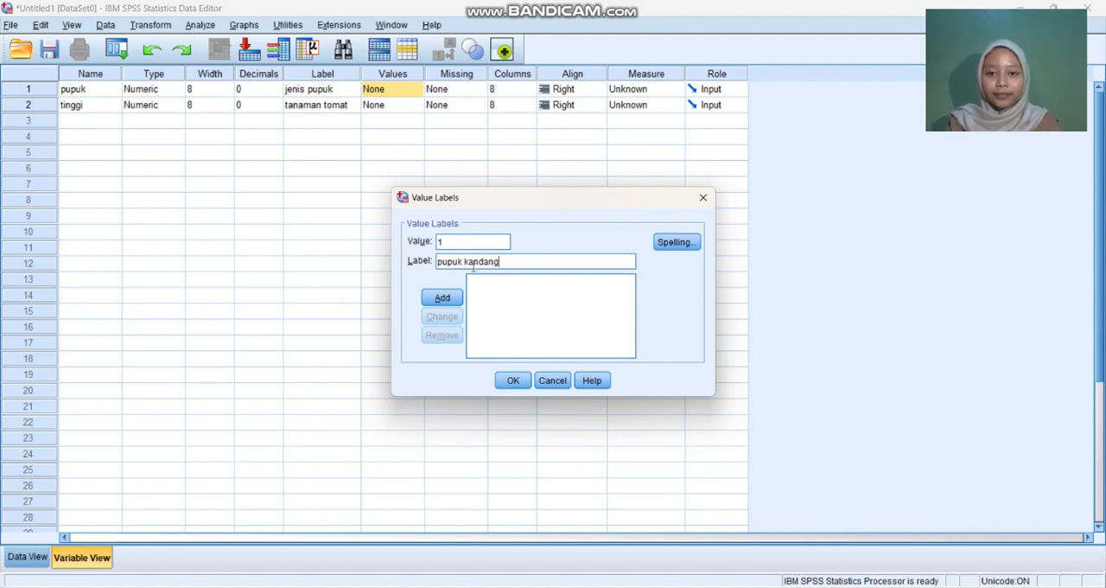
left_click(442, 298)
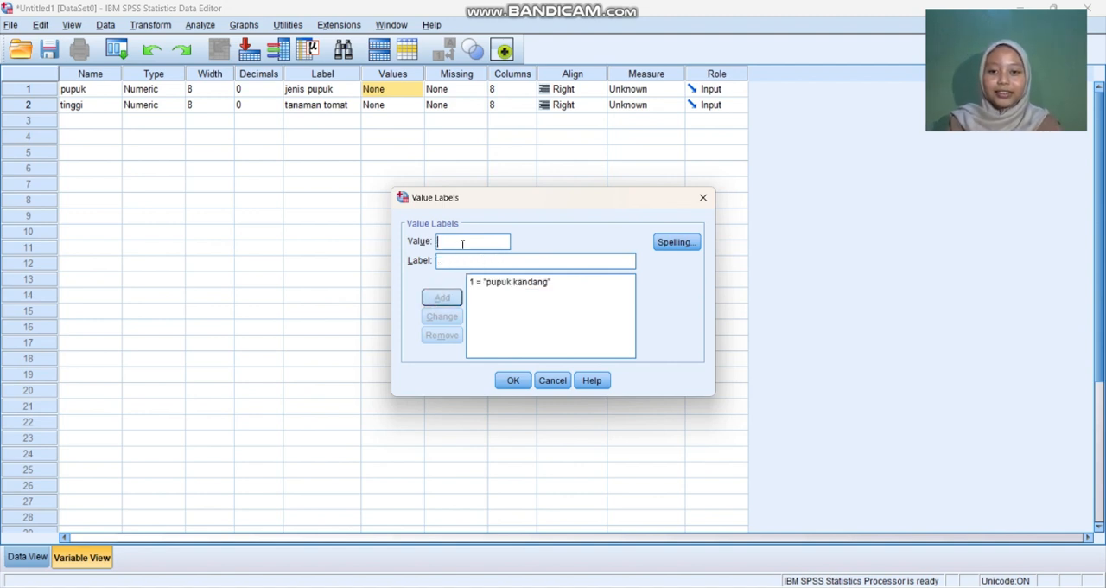
Step: Add a second value label for pupuk that defines 2 as "pupuk kompos"
type("2")
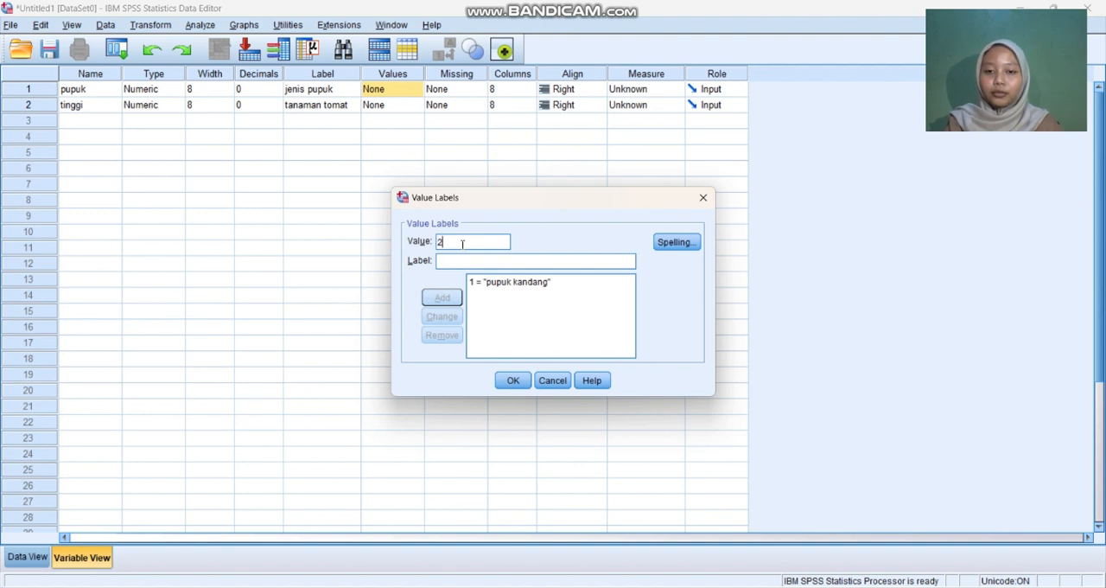
left_click(464, 263)
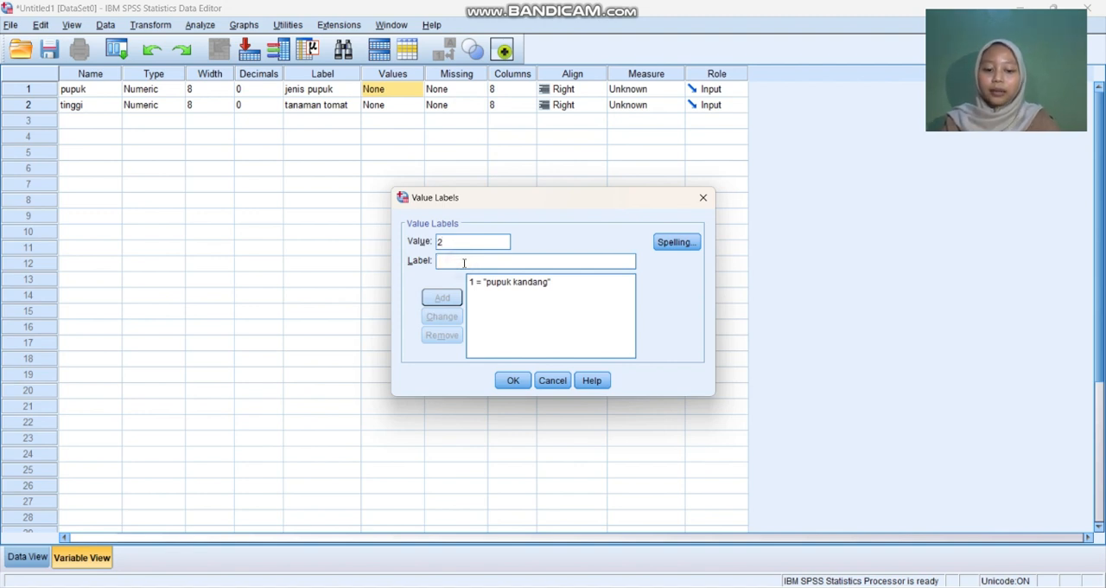
type("pupuk")
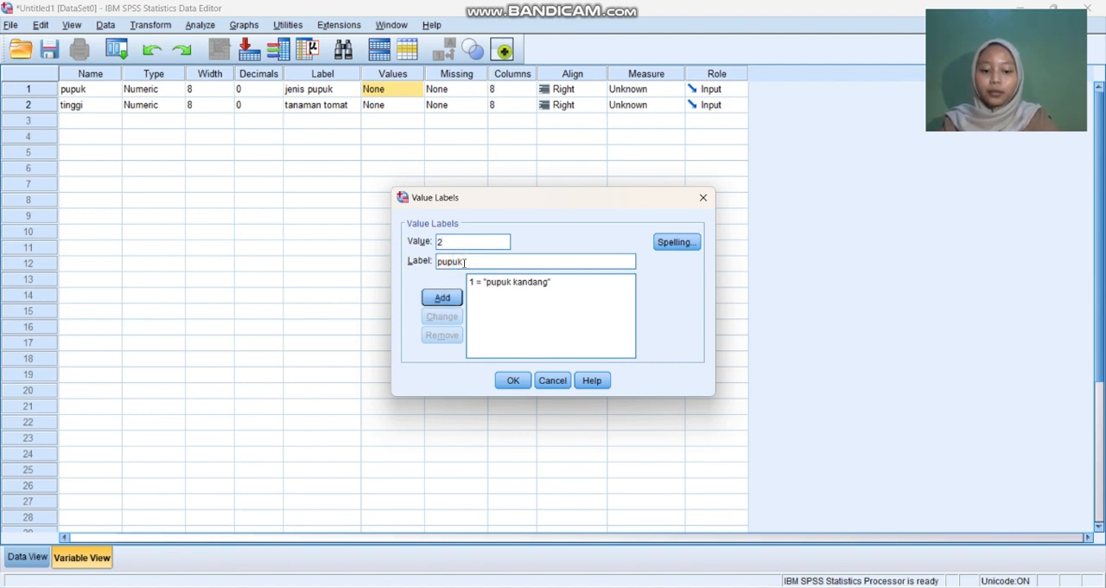
type(" kompos")
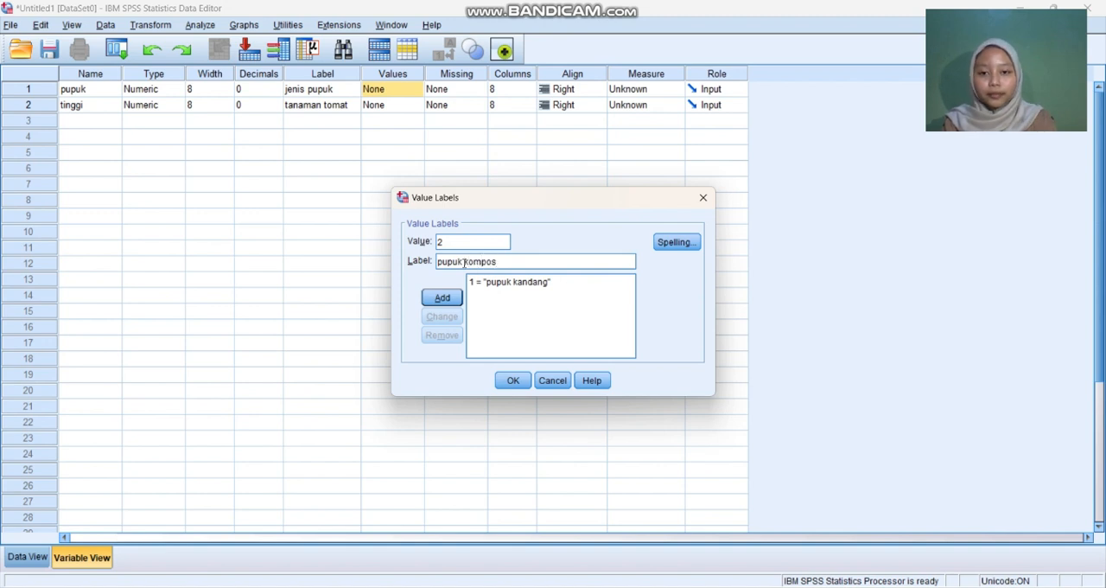
key("Return")
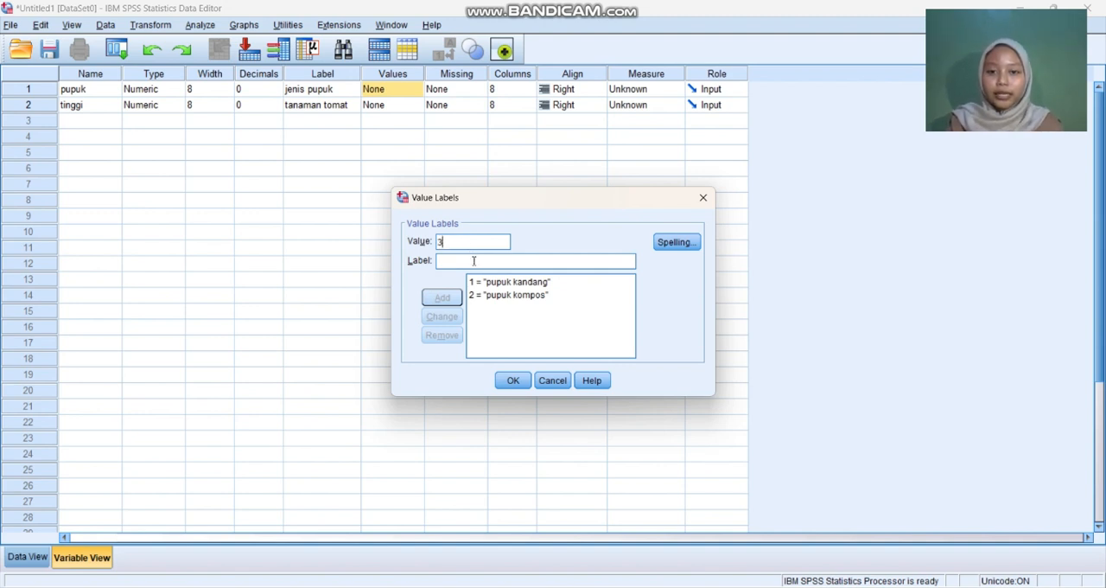
Step: Add the value label 3 as "pupuk kascing" and apply the value labels to pupuk
left_click(472, 260)
type("pupuk")
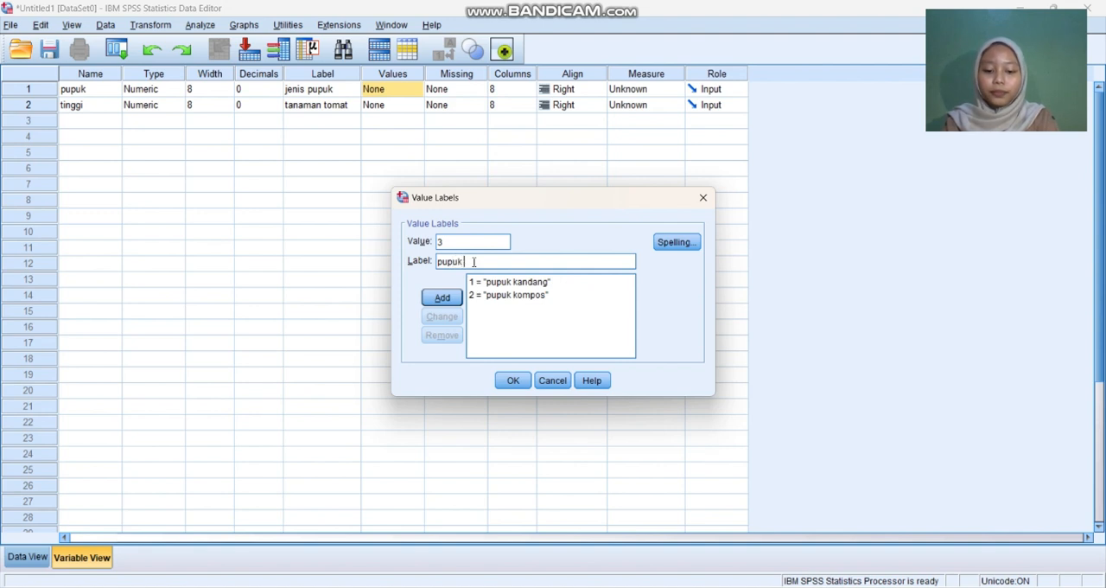
type(" kascin")
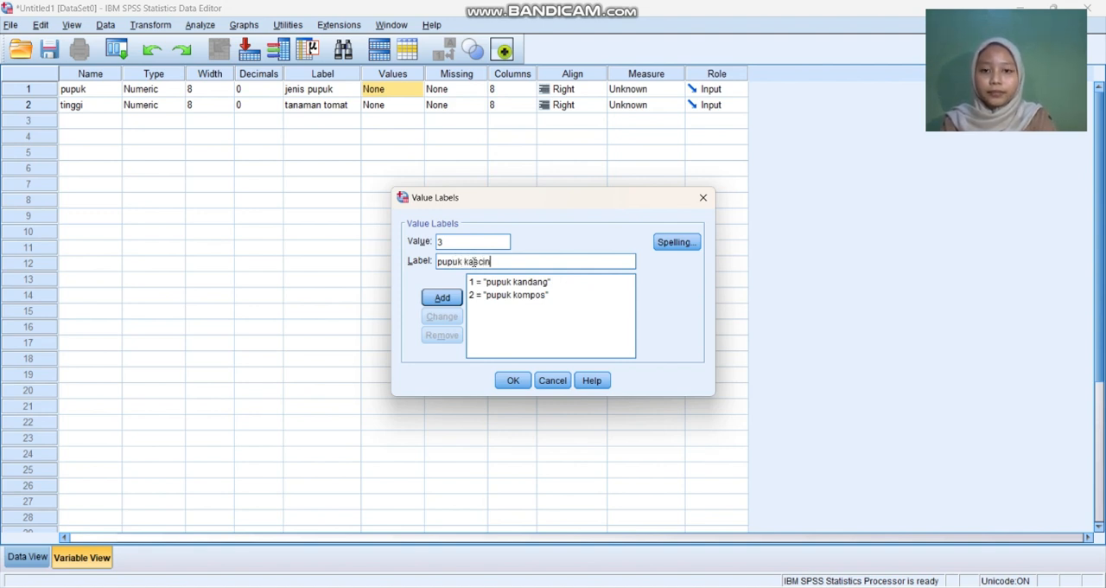
type("g")
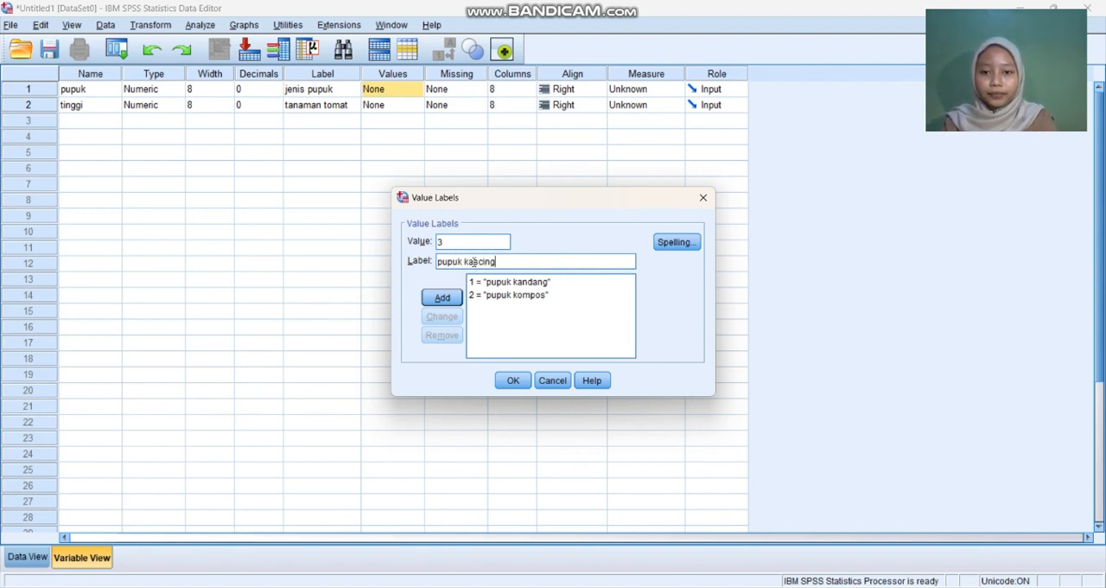
left_click(441, 297)
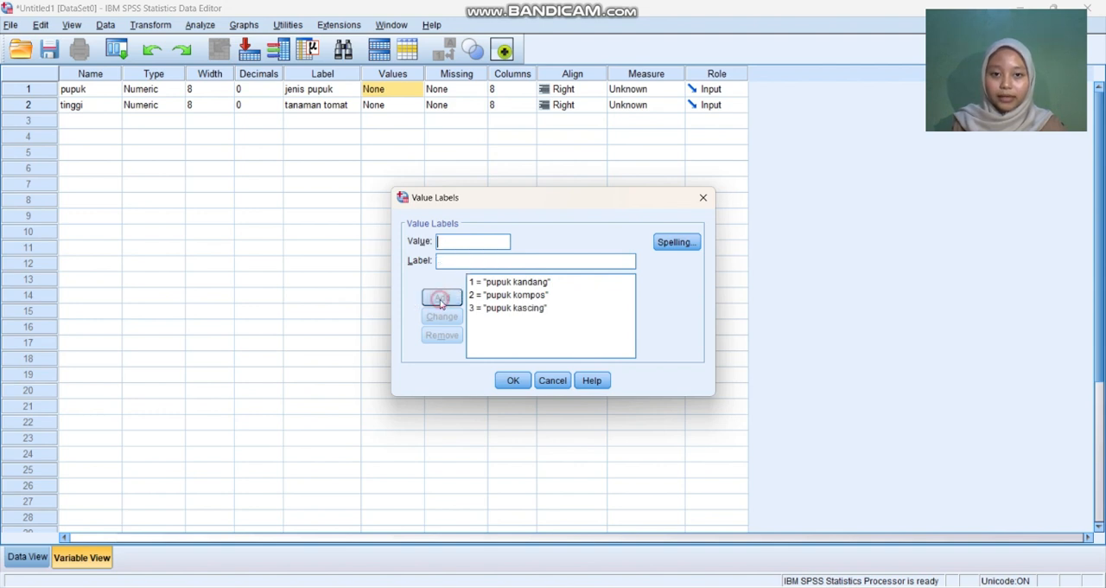
left_click(513, 381)
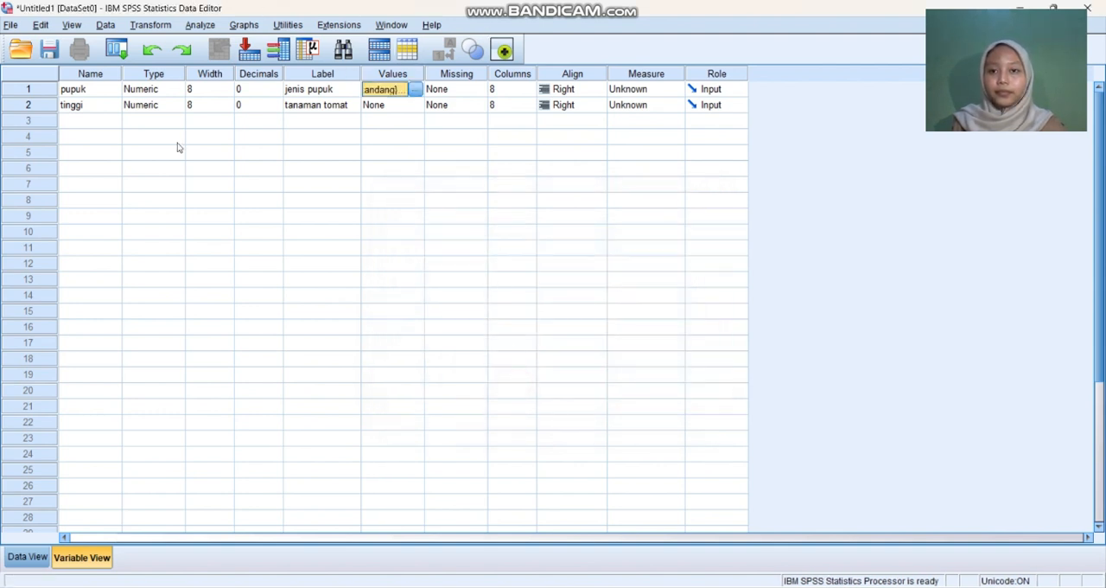
Step: Paste the copied Excel data into the pupuk and tinggi columns, starting at case 1
left_click(21, 558)
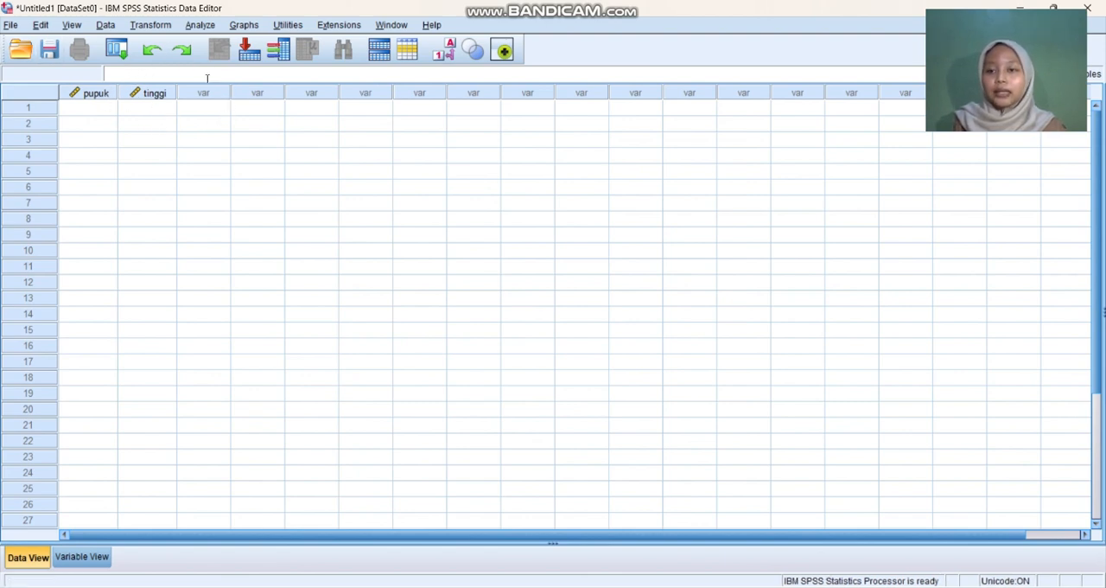
left_click(90, 109)
right_click(92, 109)
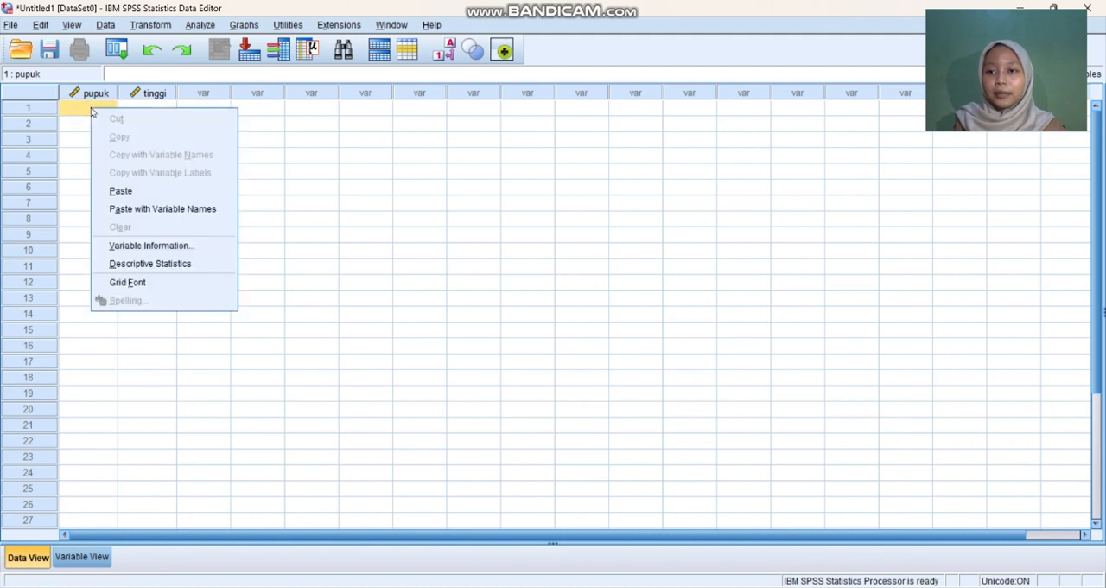
left_click(126, 191)
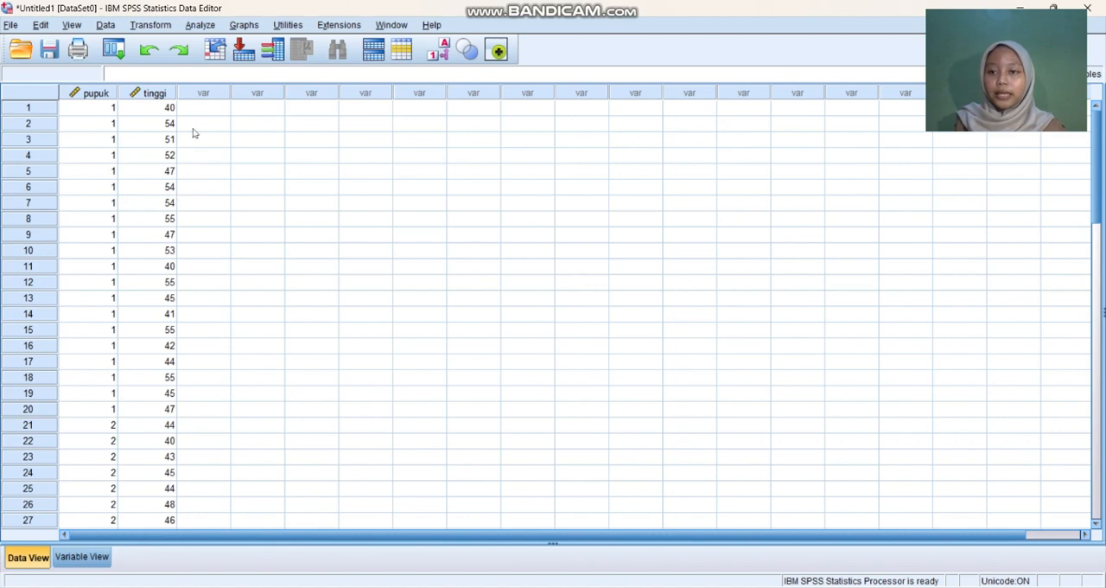
left_click(256, 207)
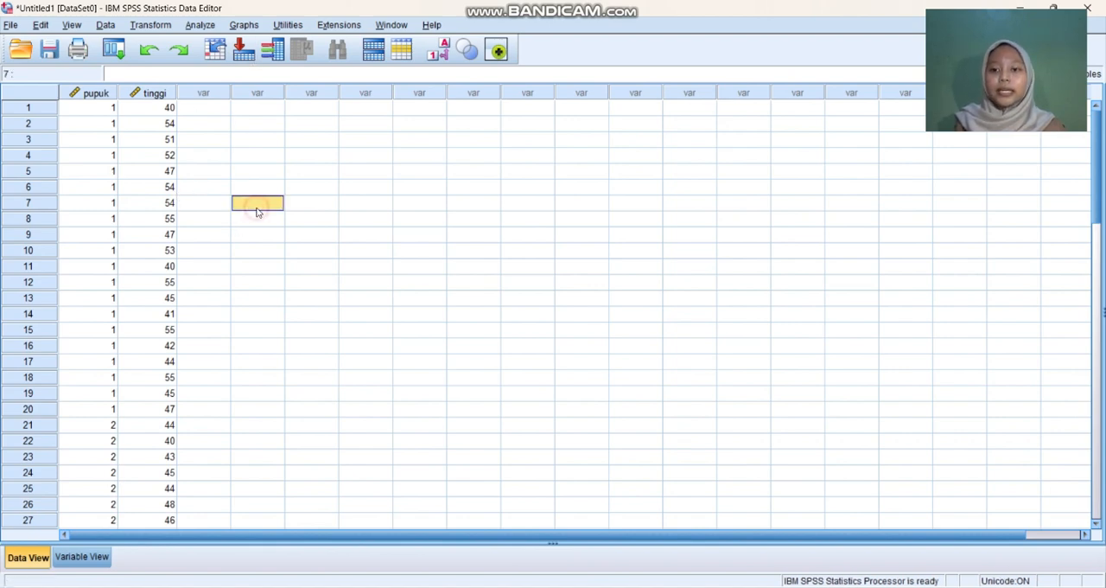
left_click(269, 125)
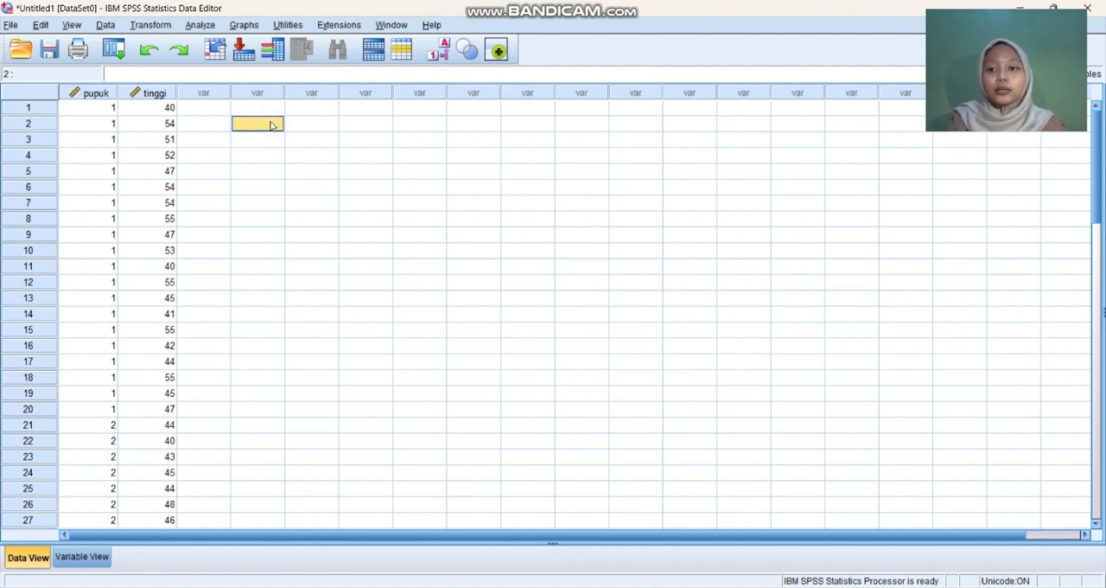
left_click(262, 141)
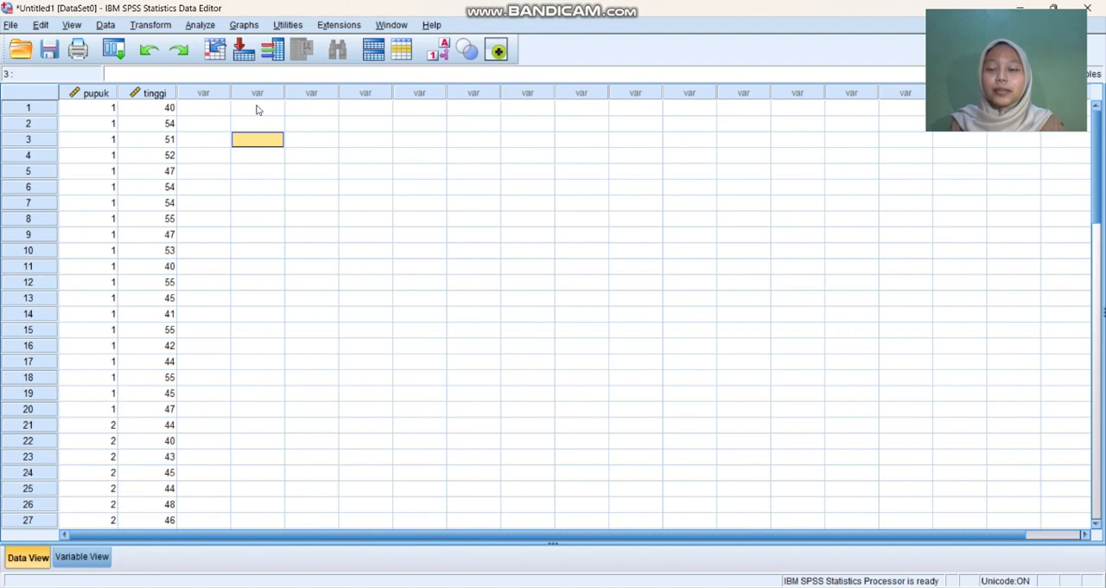
Step: Set up an Explore analysis with tanaman tomat as the dependent variable and jenis pupuk as the factor
left_click(204, 26)
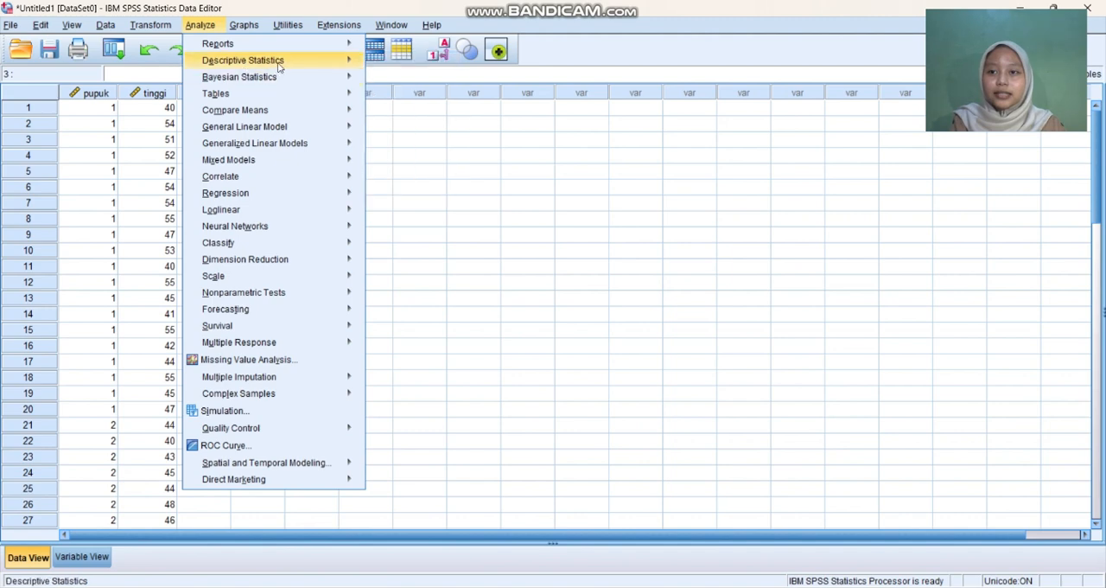
mouse_move(320, 62)
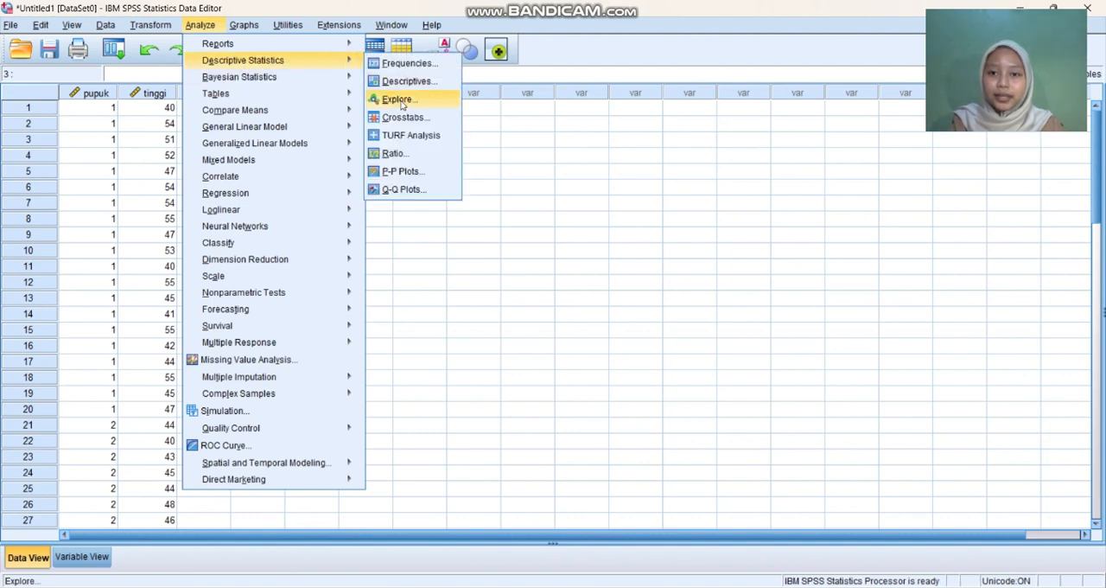
left_click(400, 102)
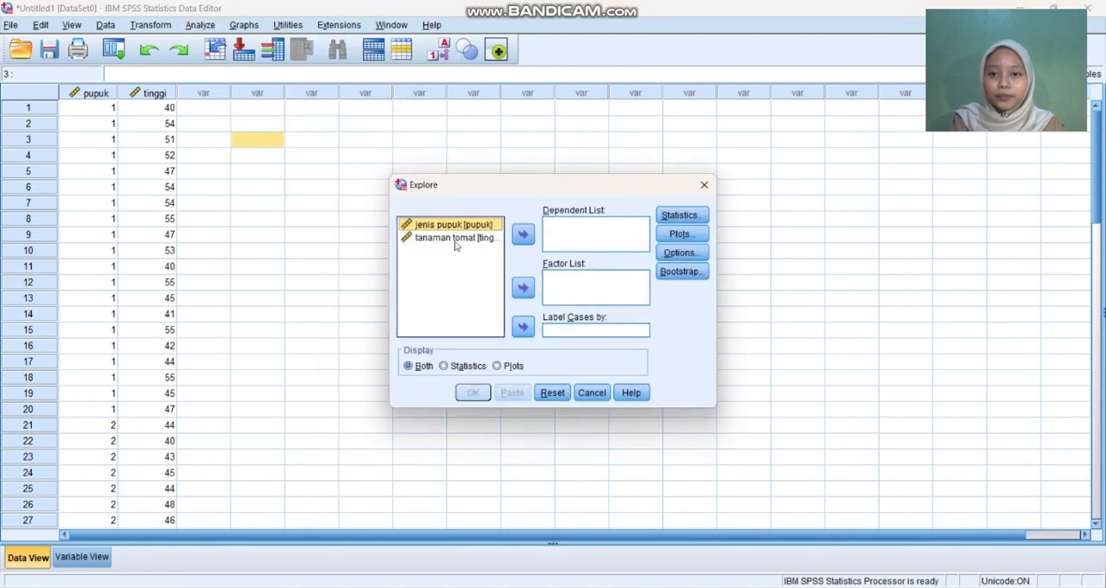
left_click(523, 291)
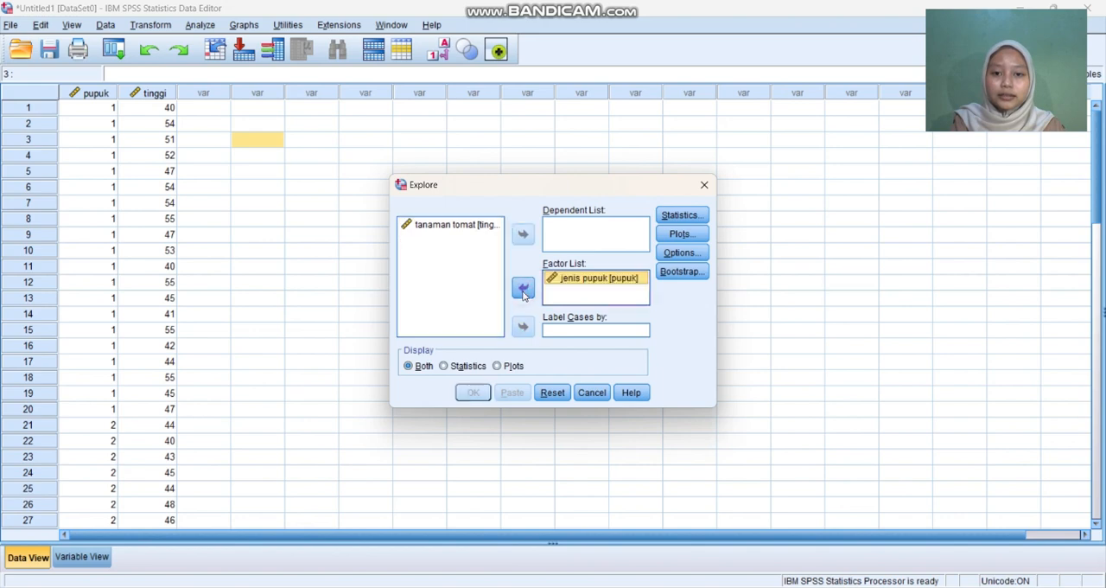
left_click(477, 230)
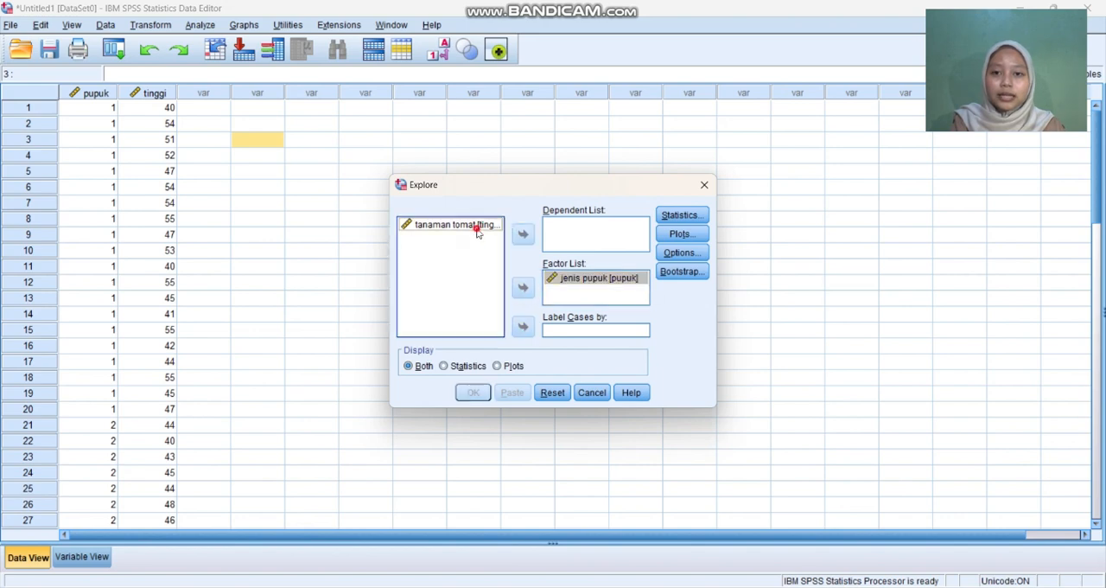
left_click(522, 239)
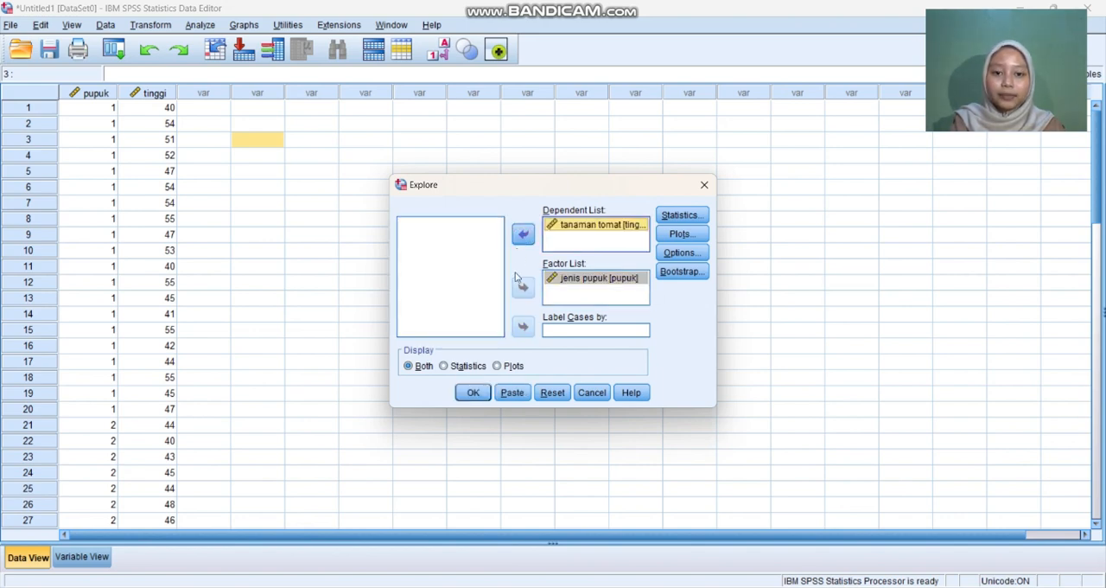
left_click(568, 332)
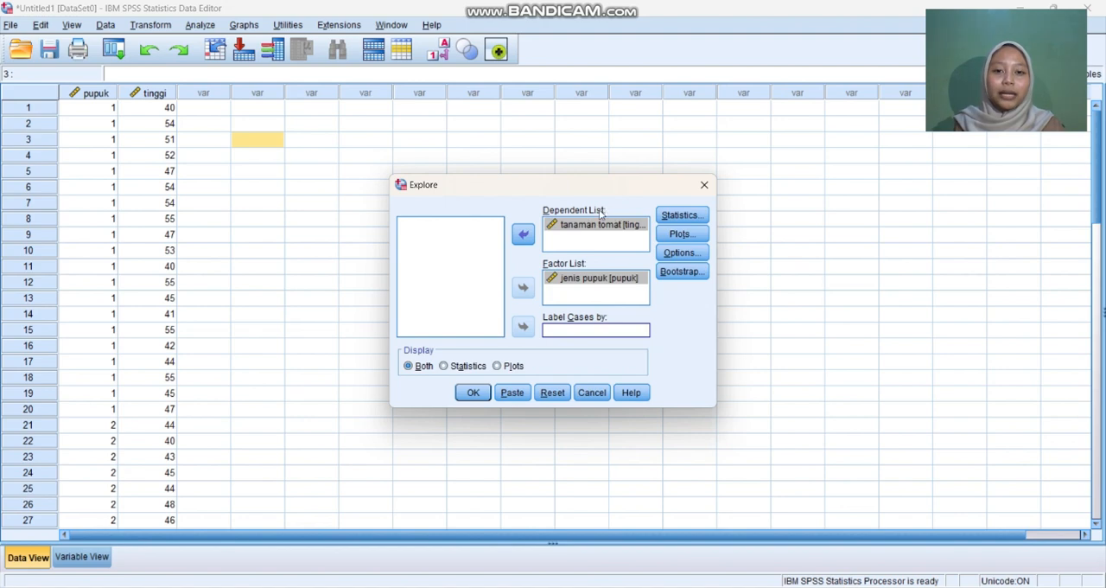
Step: Include normality plots with tests in the Explore analysis and run it
left_click(689, 233)
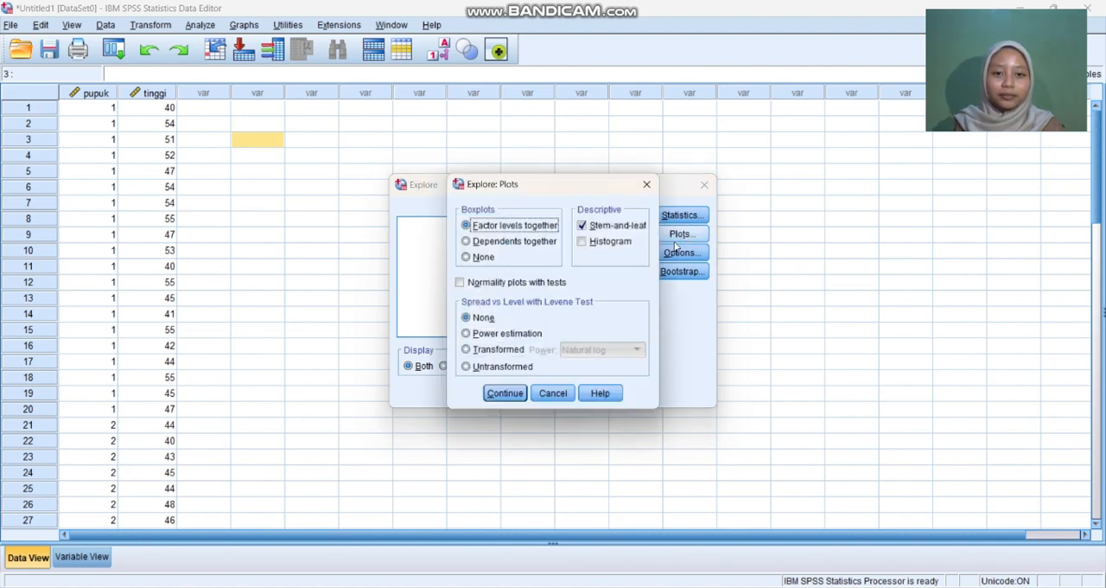
left_click(460, 283)
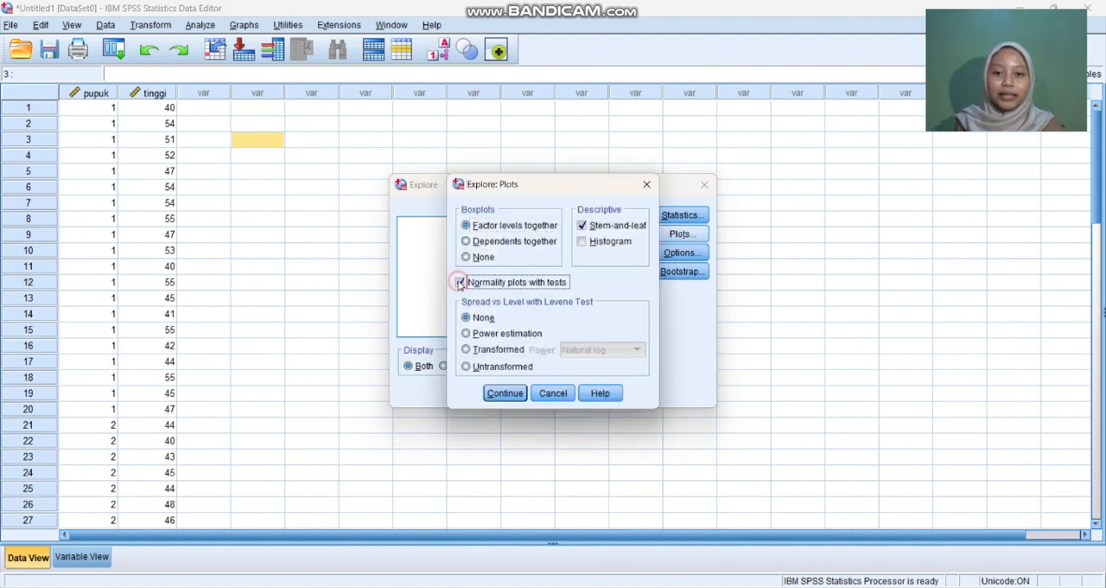
left_click(505, 393)
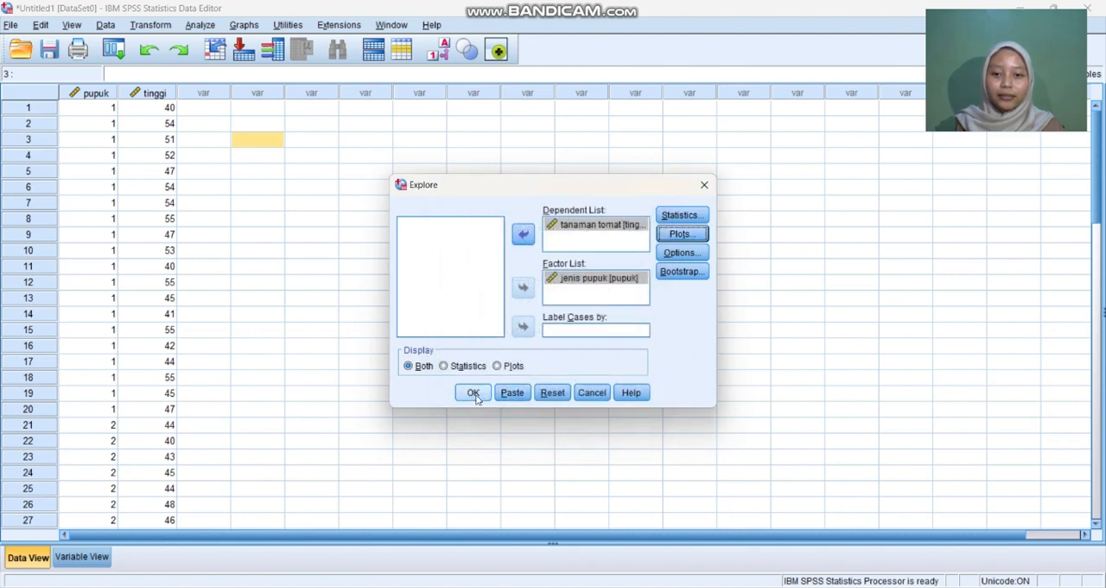
left_click(476, 393)
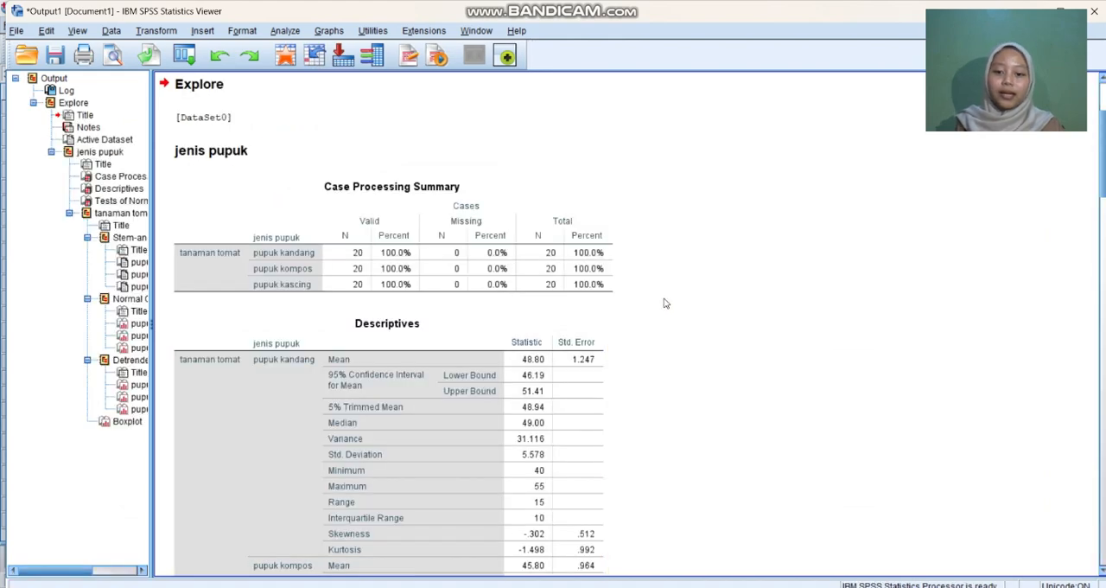
Step: Examine the Tests of Normality table for the three fertilizer types in the Explore output
scroll(672, 287, "down", 15)
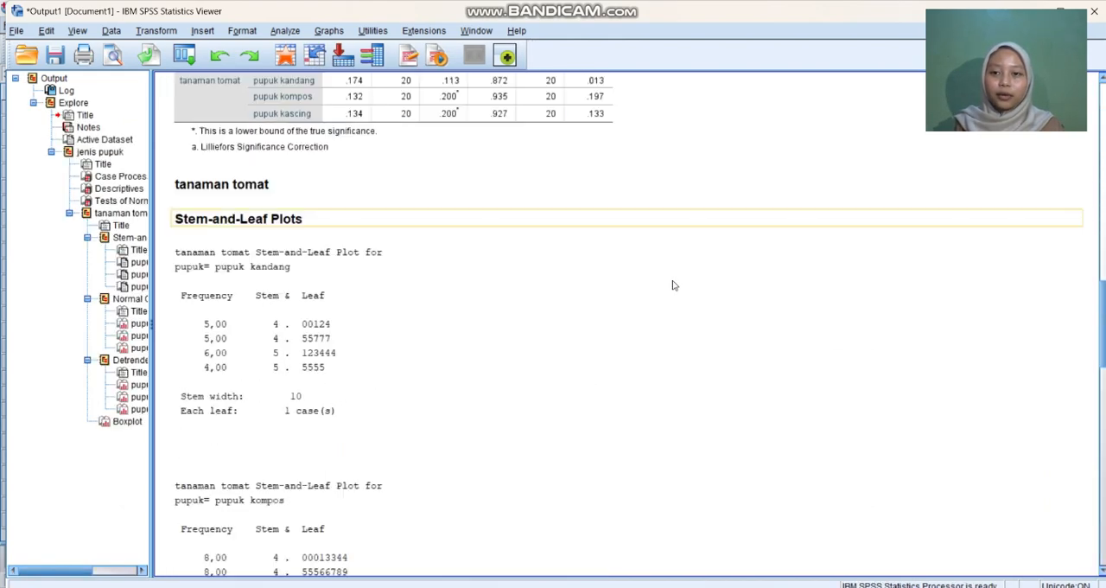
scroll(674, 285, "up", 3)
scroll(700, 249, "up", 3)
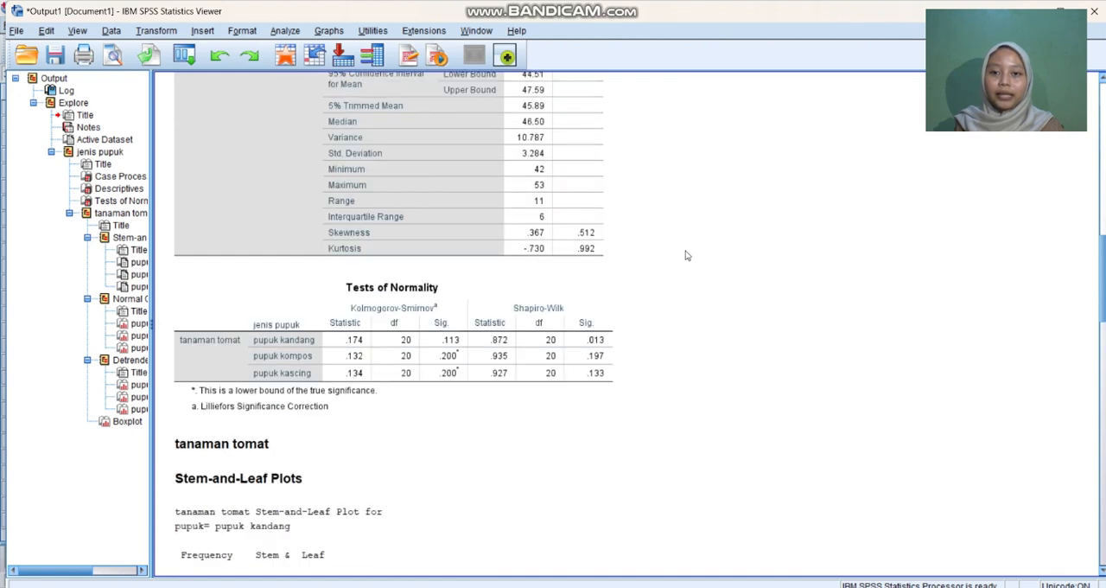
Step: Select the Tests of Normality table, switch to the SPSS answers document in Word and read the normality criteria and conclusion
left_click(596, 346)
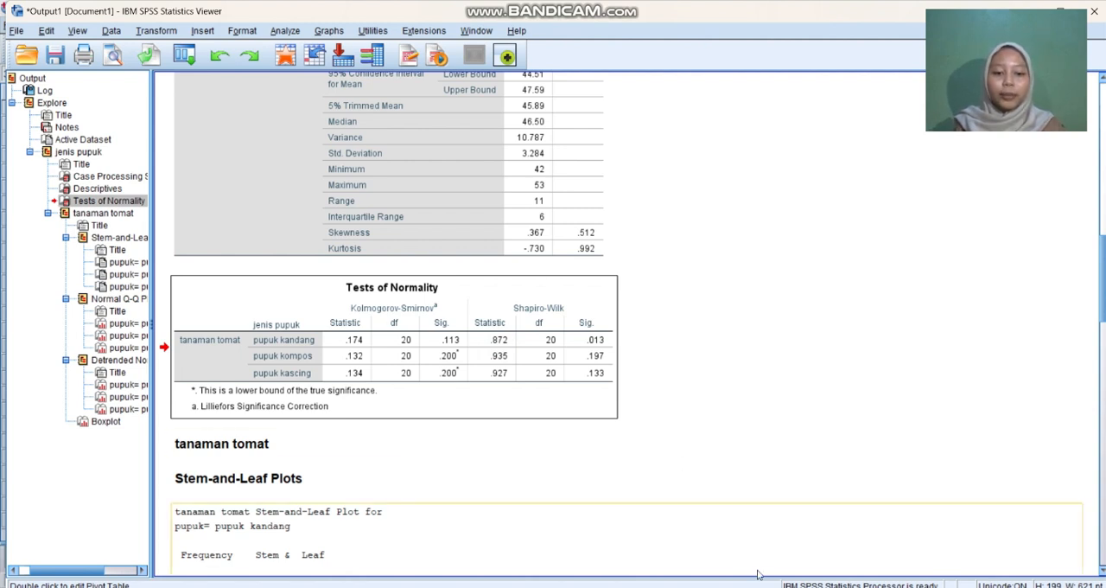
mouse_move(768, 587)
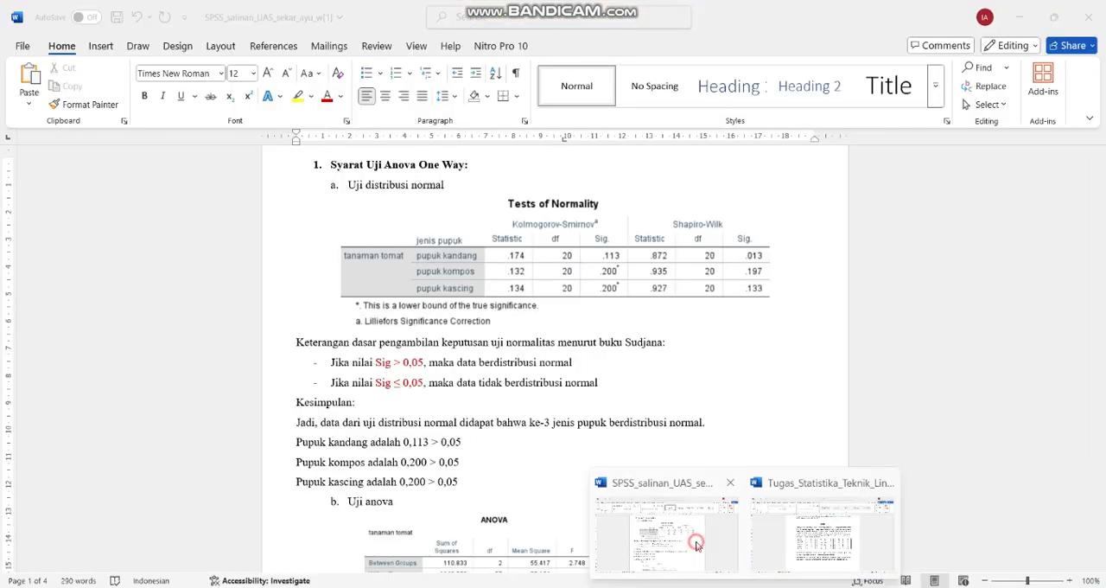
left_click(697, 541)
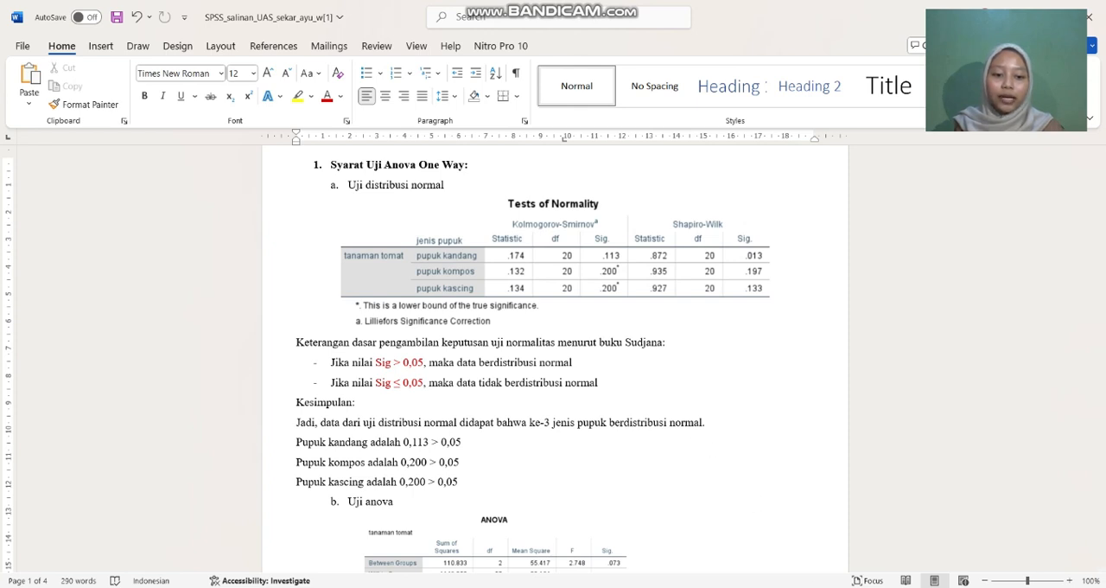
Step: Switch back to the SPSS Data Editor and set up a One-Way ANOVA with jenis pupuk as factor and tanaman tomat as dependent variable
mouse_move(840, 586)
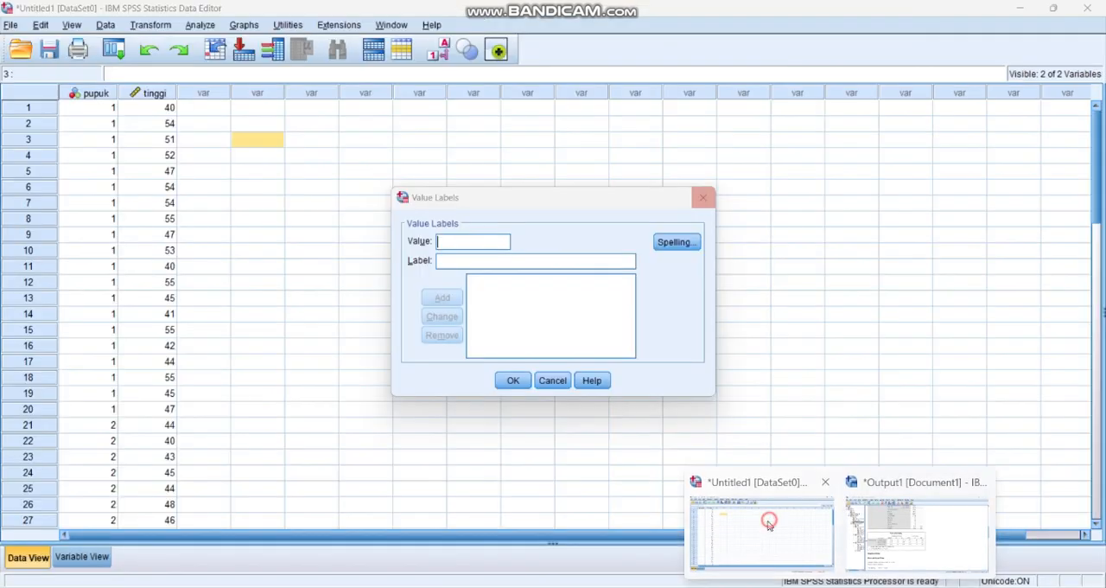
left_click(768, 521)
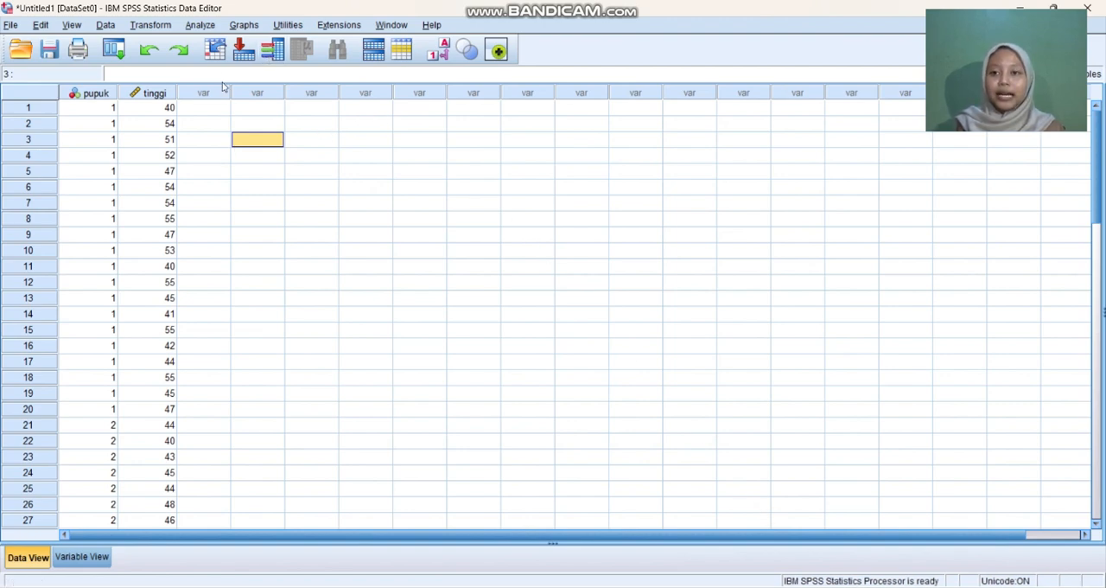
left_click(200, 25)
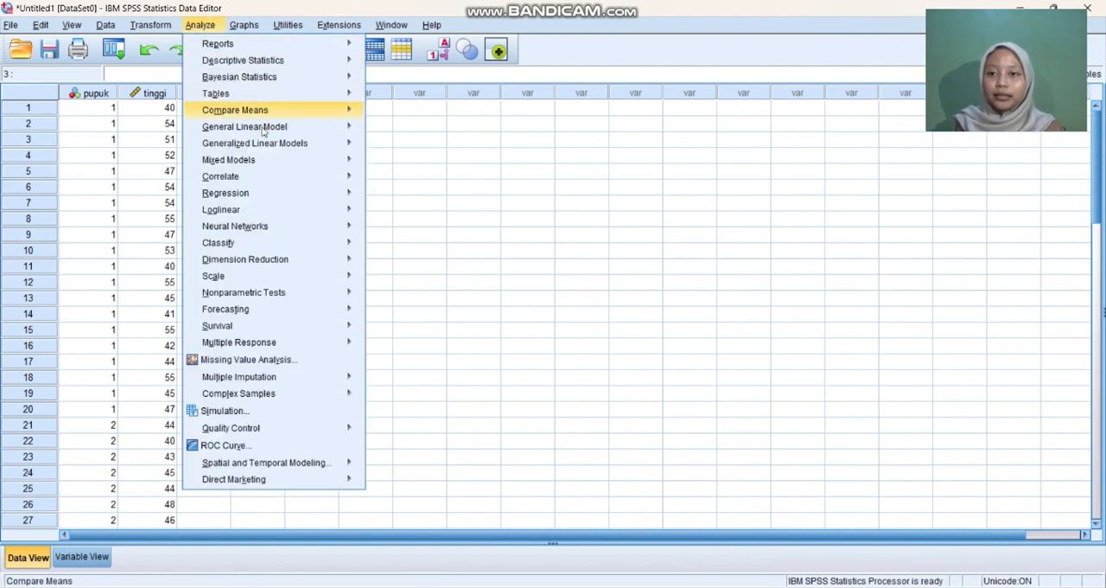
left_click(344, 108)
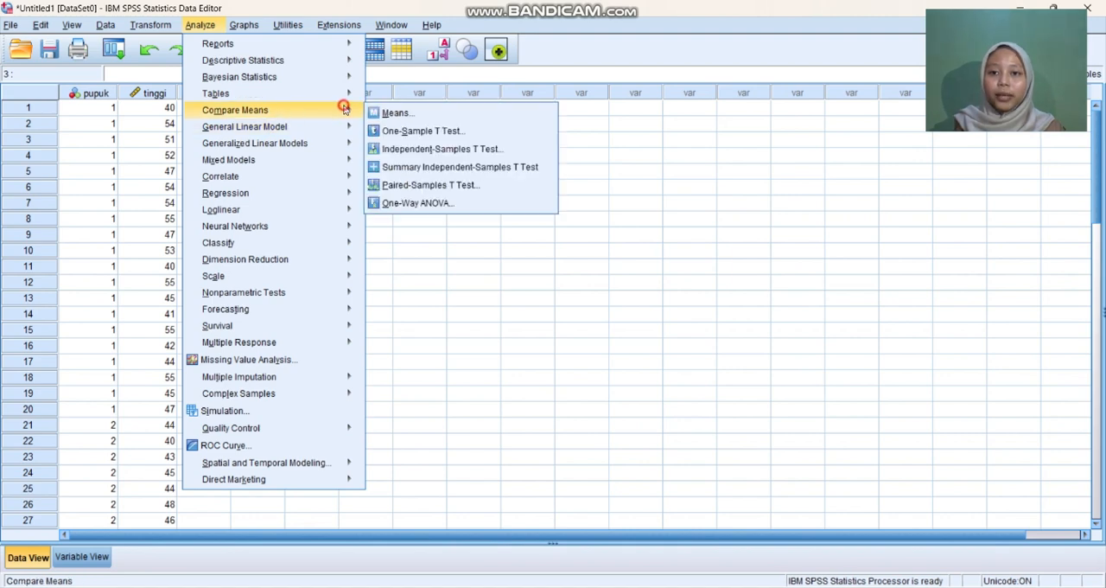
left_click(354, 124)
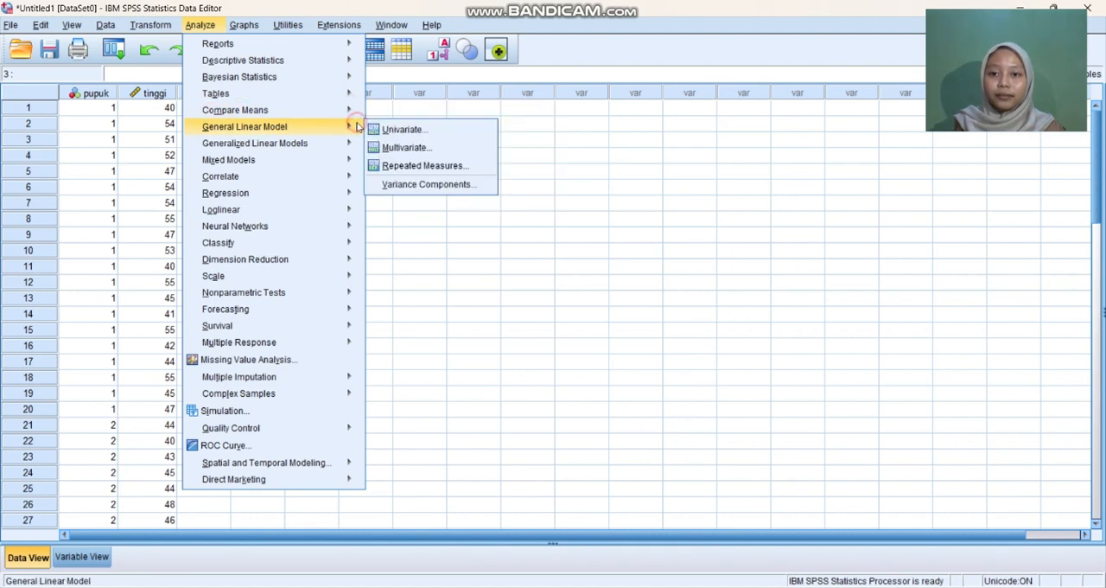
left_click(349, 107)
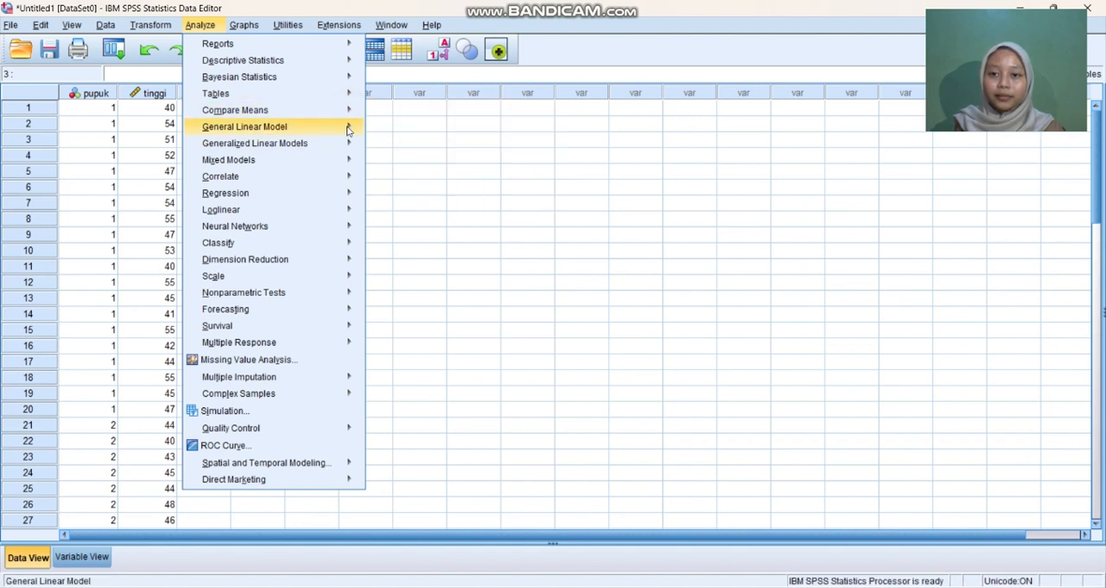
mouse_move(353, 111)
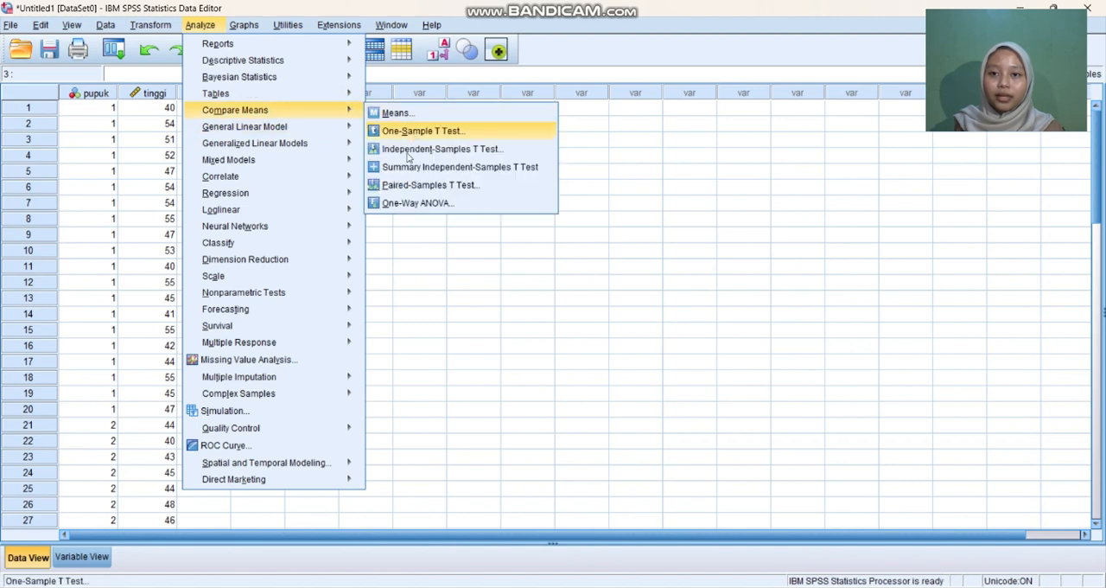
left_click(401, 202)
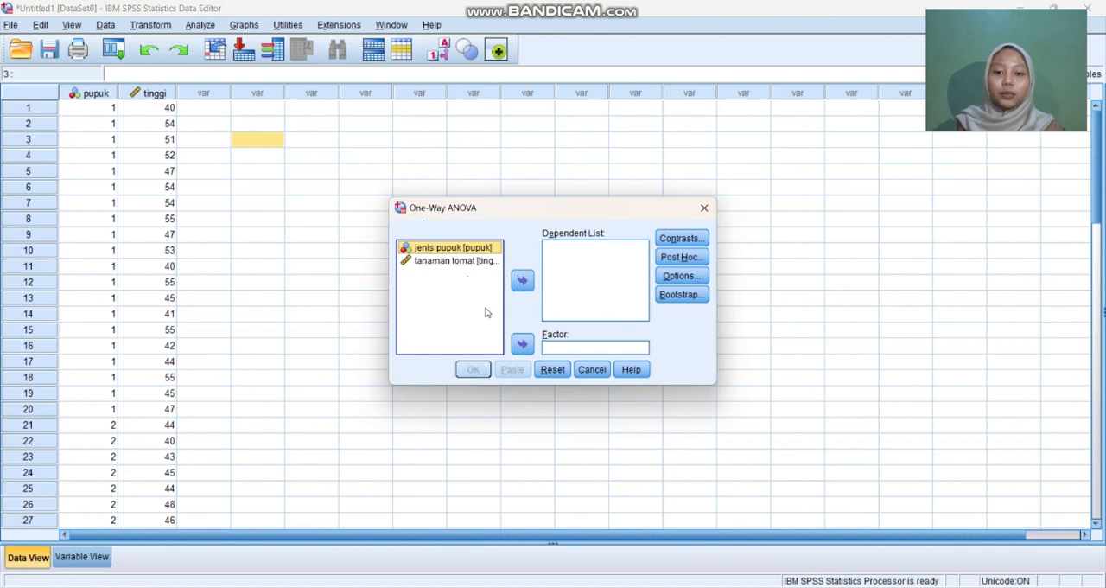
left_click(523, 346)
left_click(476, 249)
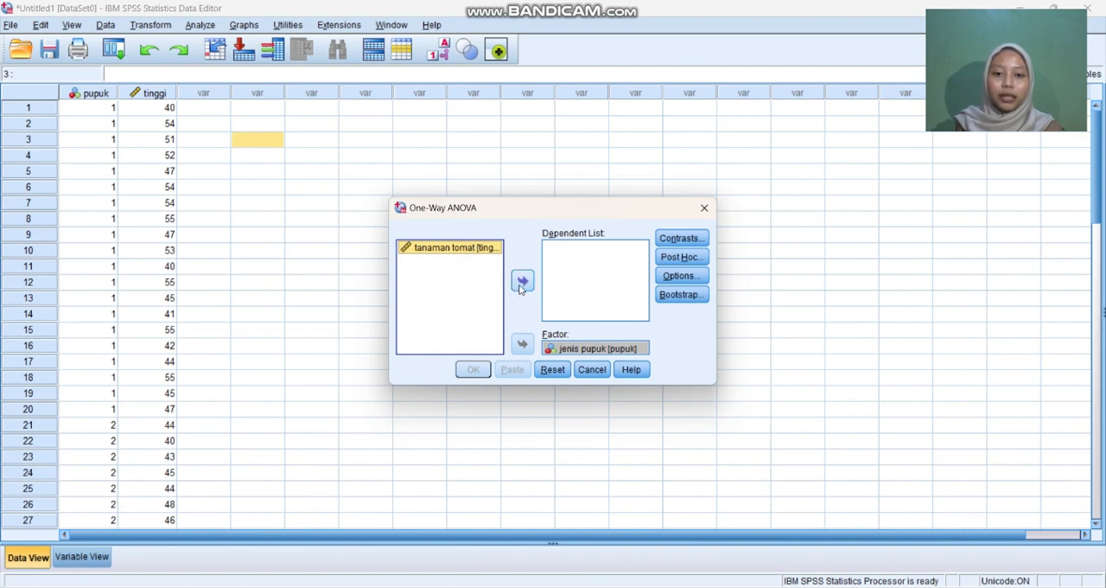
left_click(522, 281)
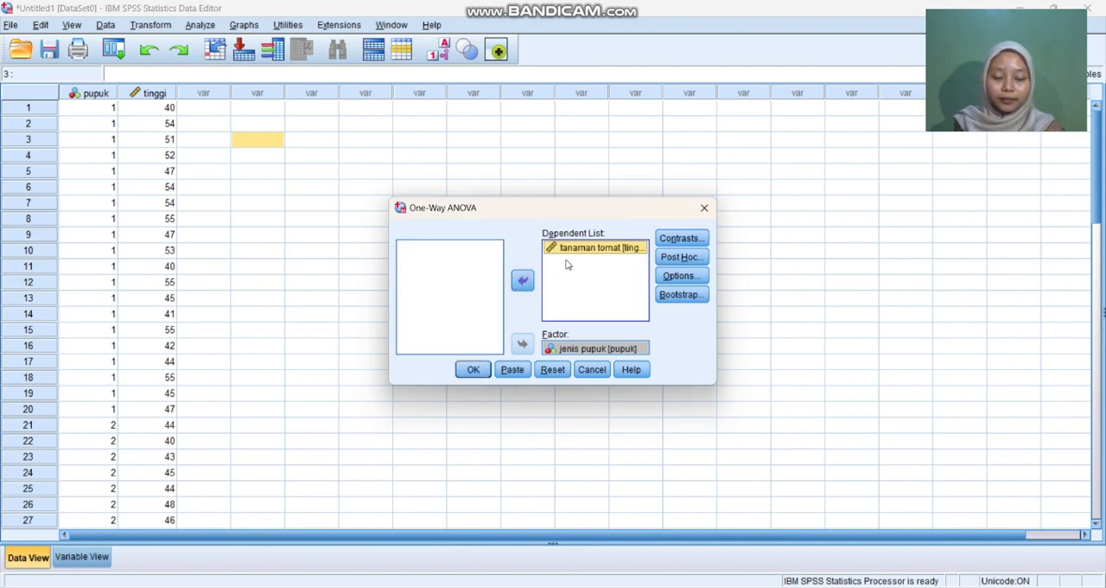
Step: Include Descriptive statistics in the One-Way ANOVA and run the analysis
left_click(681, 277)
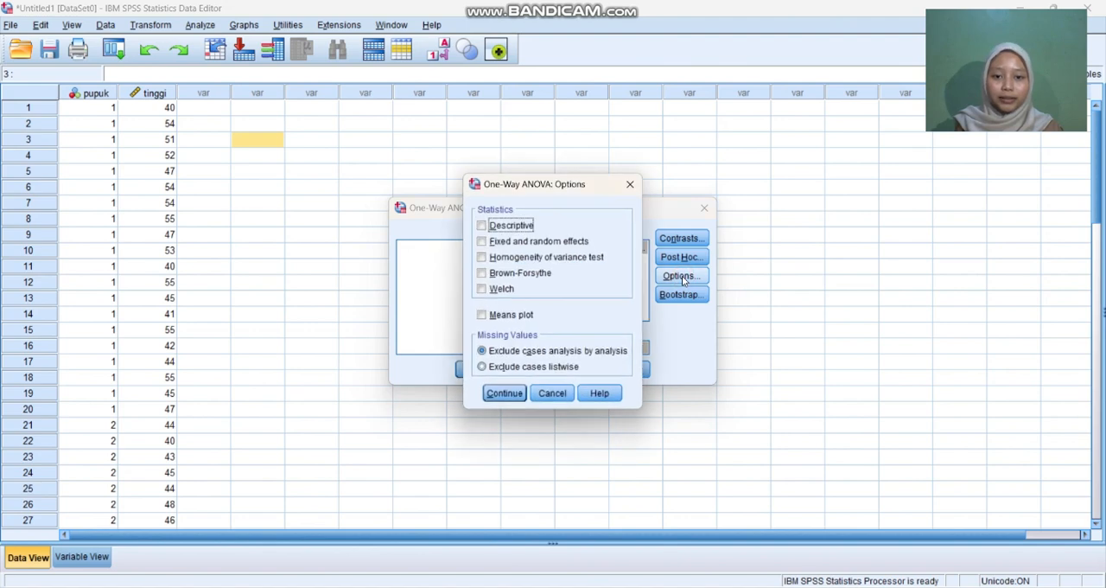
left_click(483, 226)
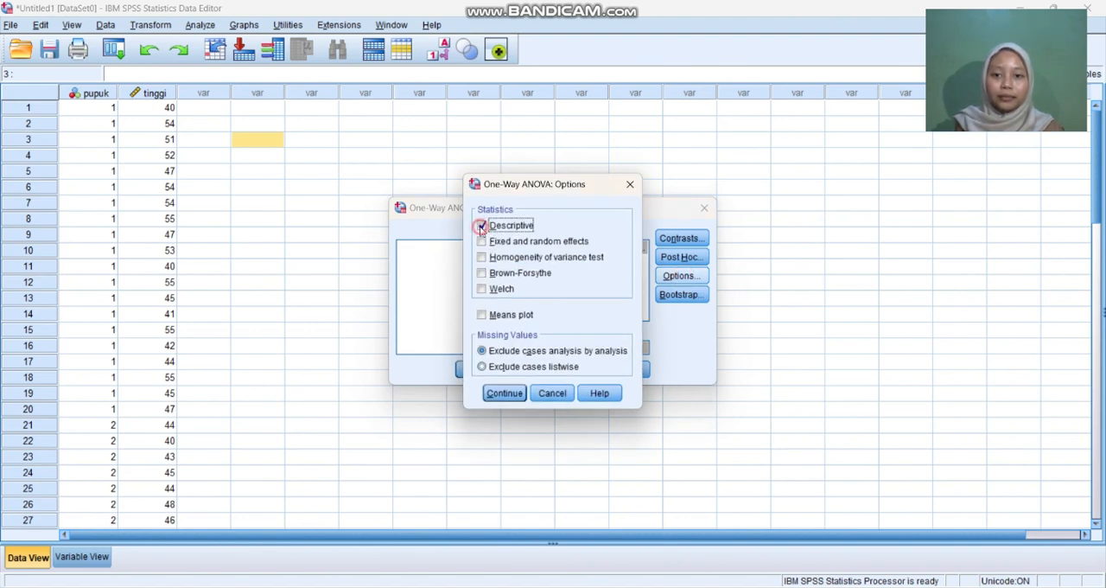
left_click(495, 393)
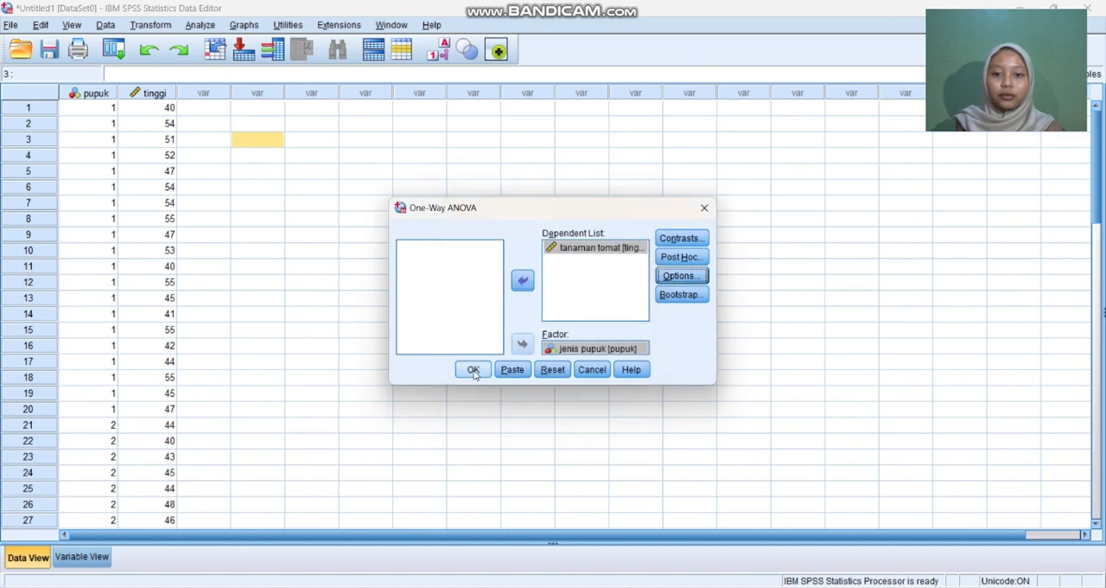
left_click(473, 371)
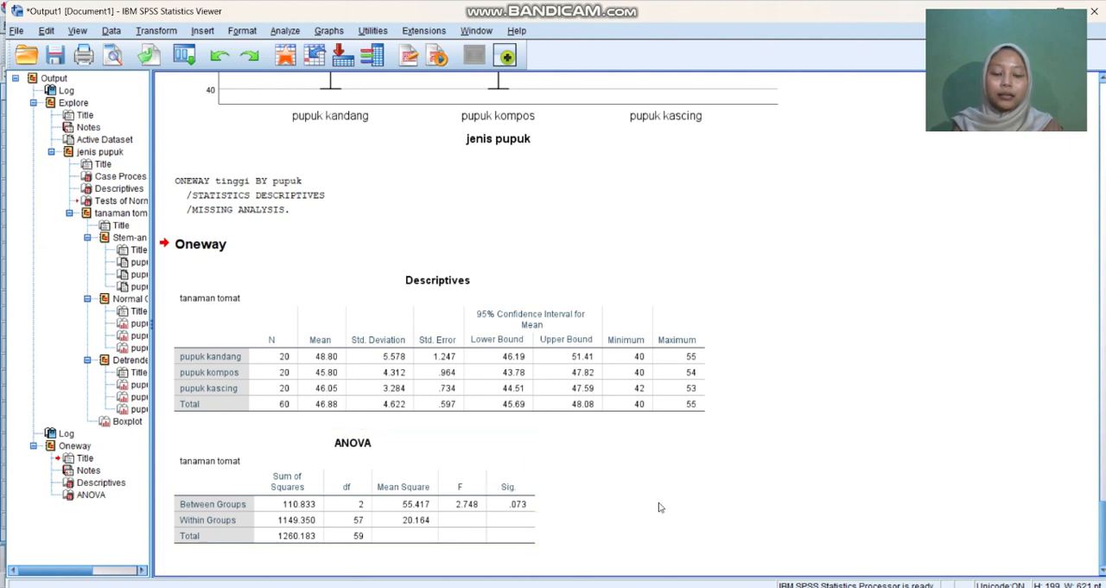
Step: Switch to the SPSS answers document in Word and review the ANOVA section, the F table for df 2 and 57, and the conclusion
mouse_move(701, 573)
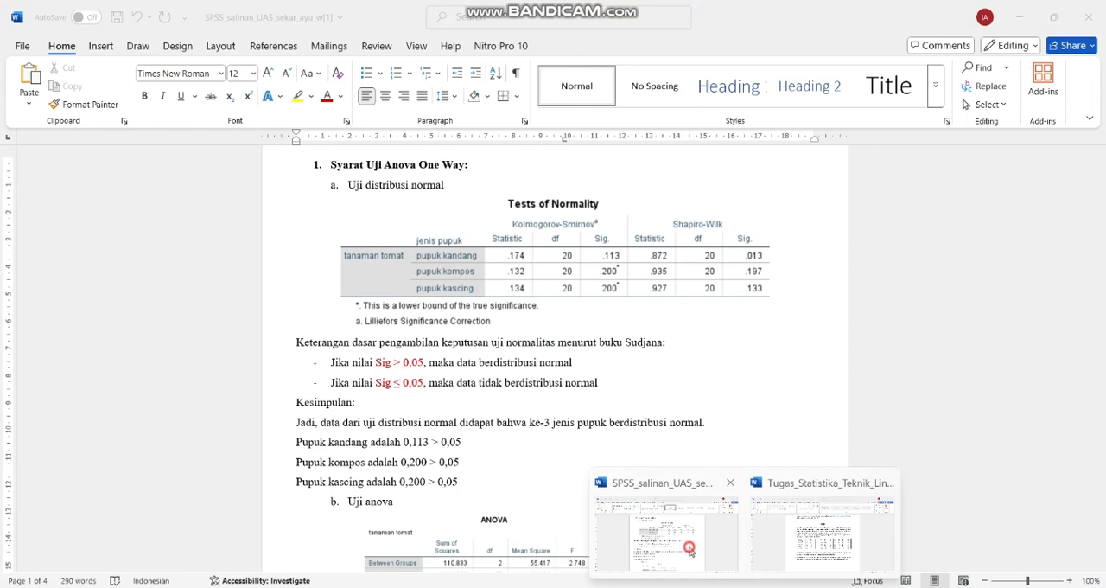
left_click(689, 546)
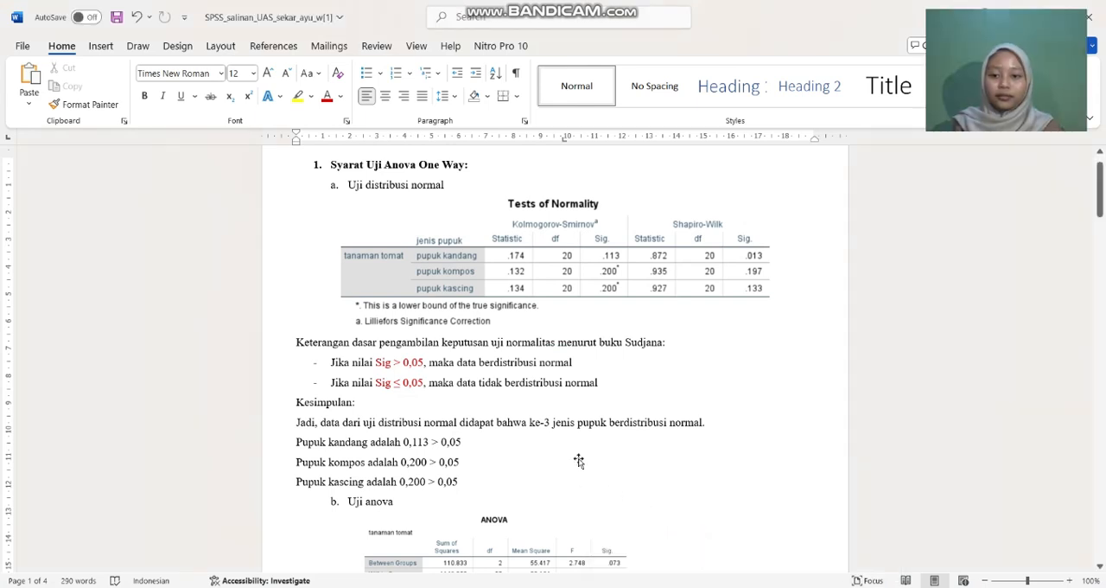
scroll(578, 454, "down", 5)
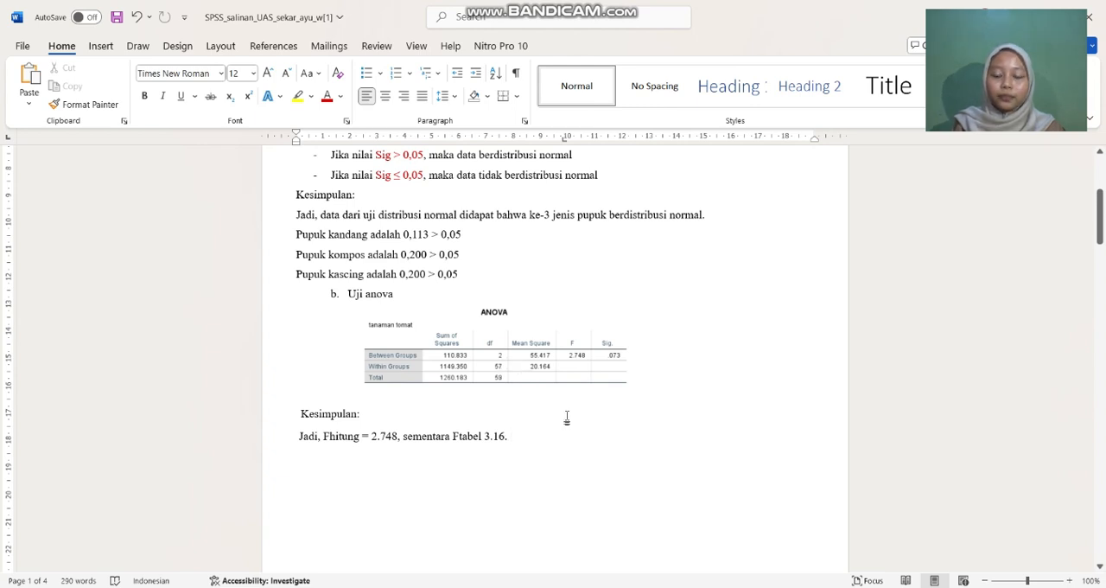
scroll(567, 417, "down", 3)
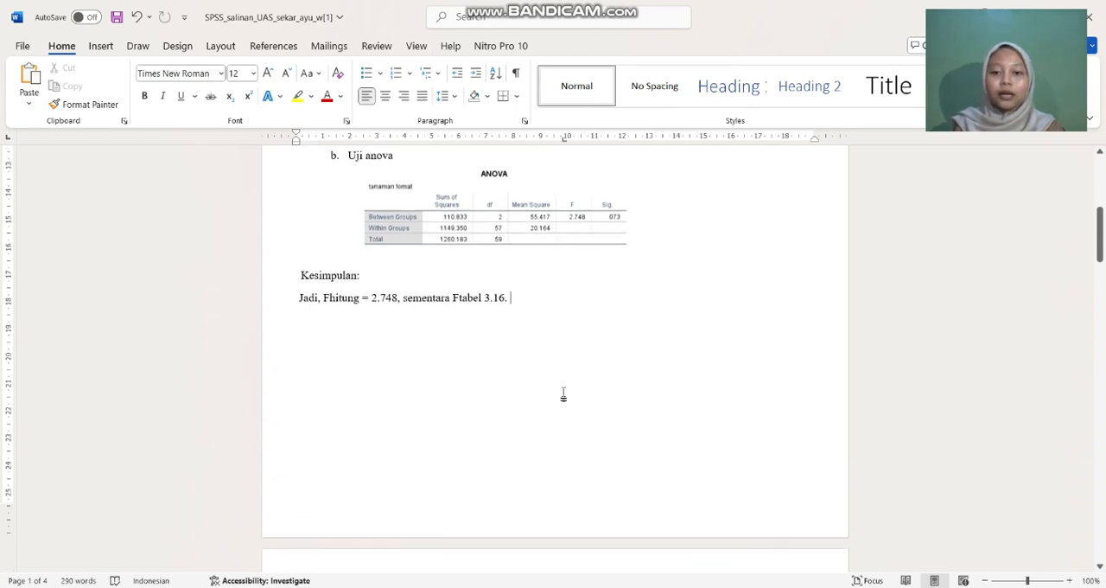
scroll(563, 392, "down", 8)
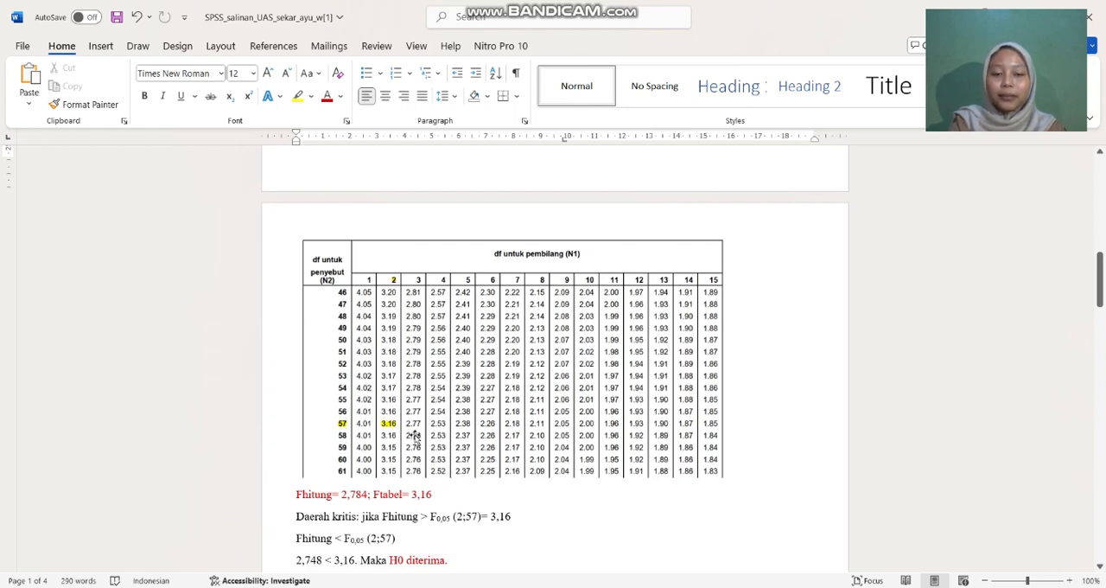
scroll(629, 386, "down", 3)
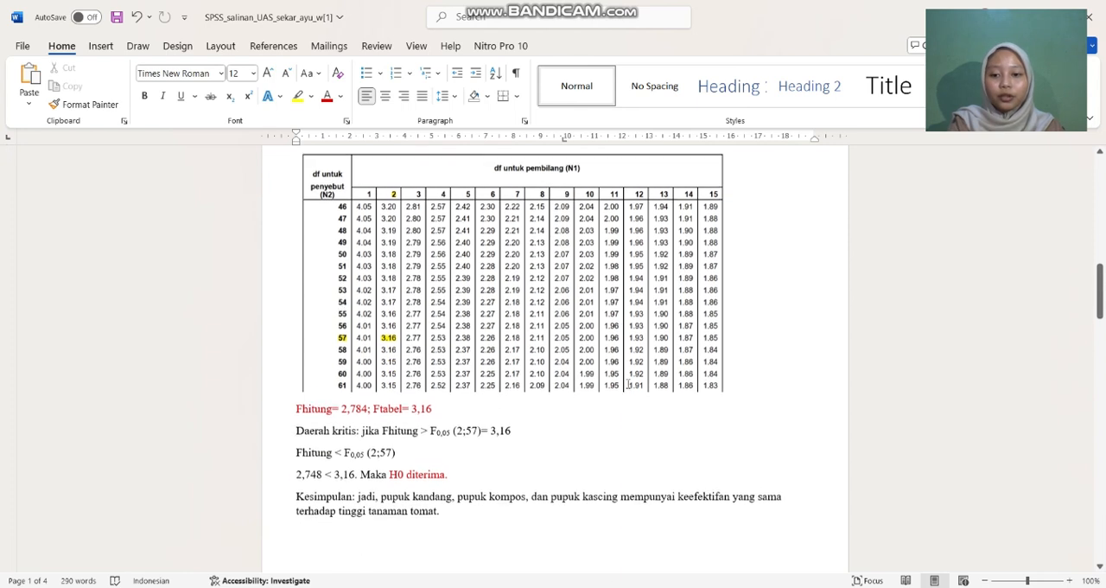